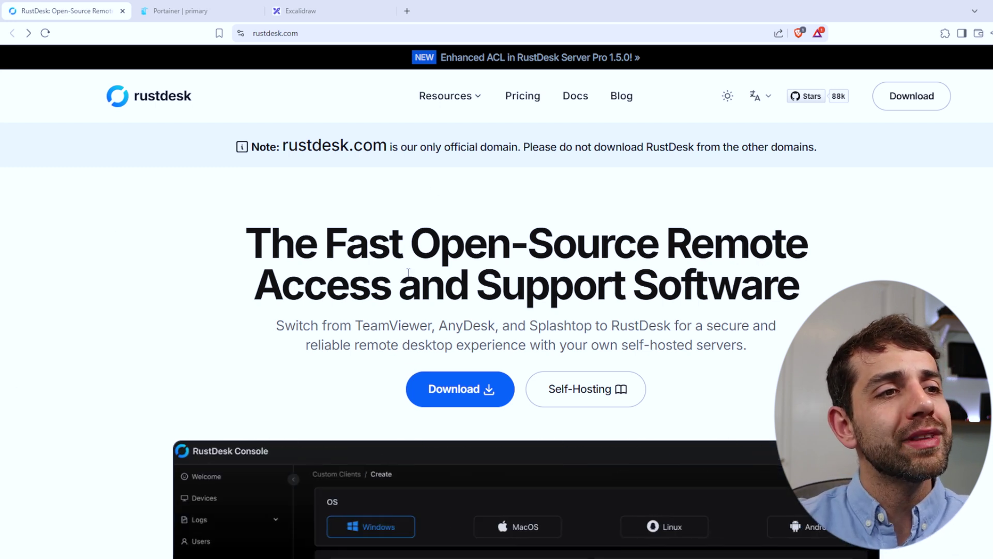
Read through the RustDesk homepage, examining the console preview, the self-hosting benefits and the custom client features.
{"action": "scroll", "coordinate": [460, 321], "scroll_direction": "down", "scroll_amount": 1}
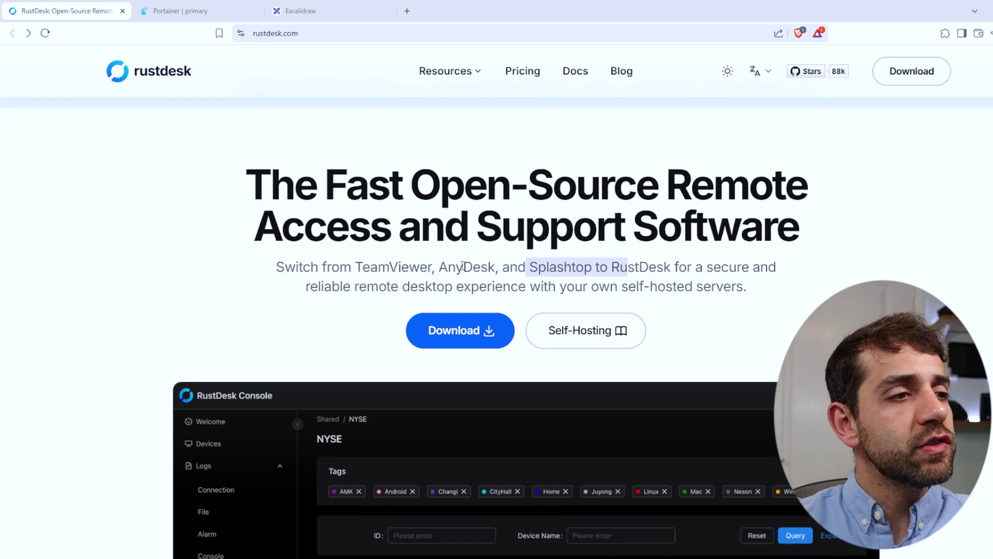
{"action": "scroll", "coordinate": [393, 368], "scroll_direction": "down", "scroll_amount": 5}
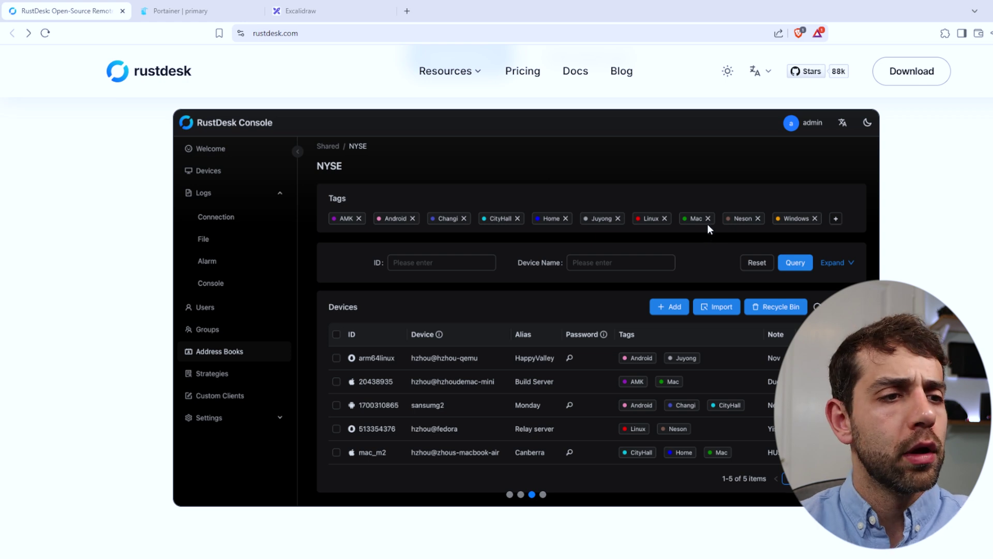
{"action": "scroll", "coordinate": [693, 269], "scroll_direction": "down", "scroll_amount": 10}
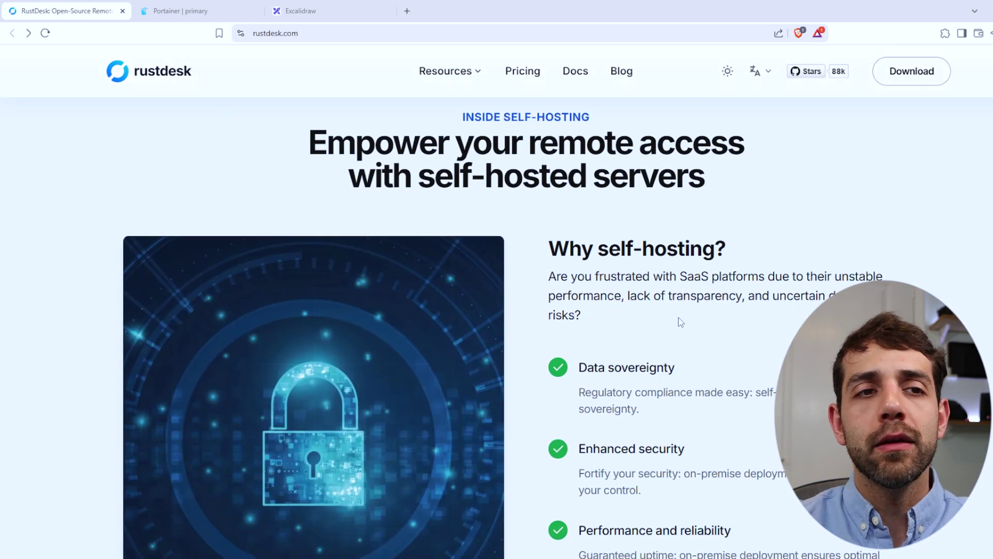
{"action": "scroll", "coordinate": [680, 322], "scroll_direction": "down", "scroll_amount": 3}
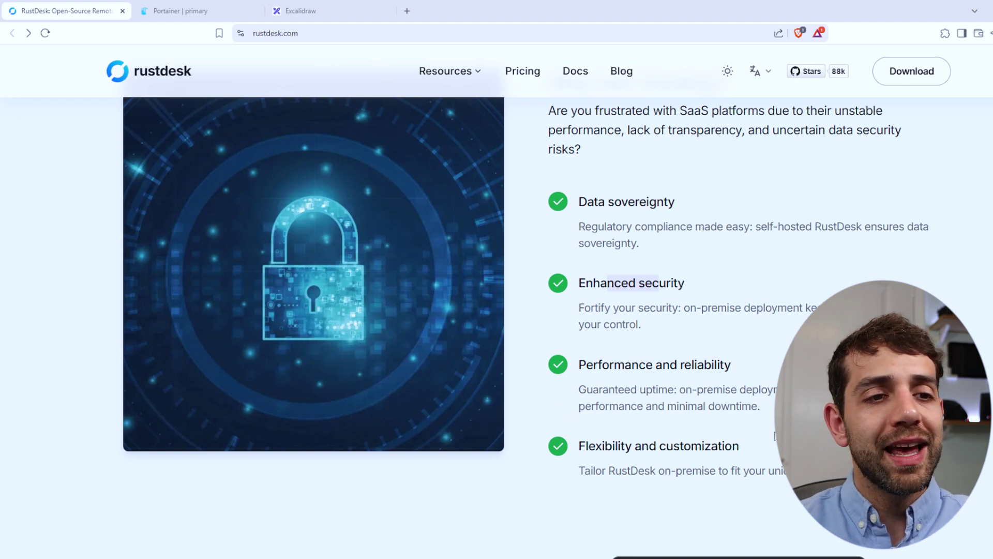
{"action": "scroll", "coordinate": [757, 312], "scroll_direction": "down", "scroll_amount": 3}
{"action": "scroll", "coordinate": [73, 160], "scroll_direction": "down", "scroll_amount": 5}
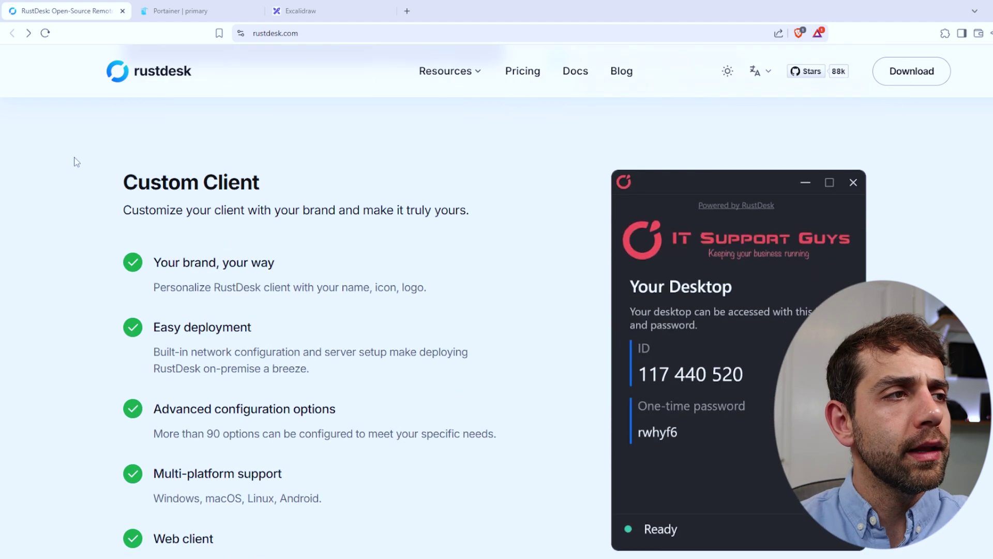
{"action": "scroll", "coordinate": [161, 284], "scroll_direction": "down", "scroll_amount": 4}
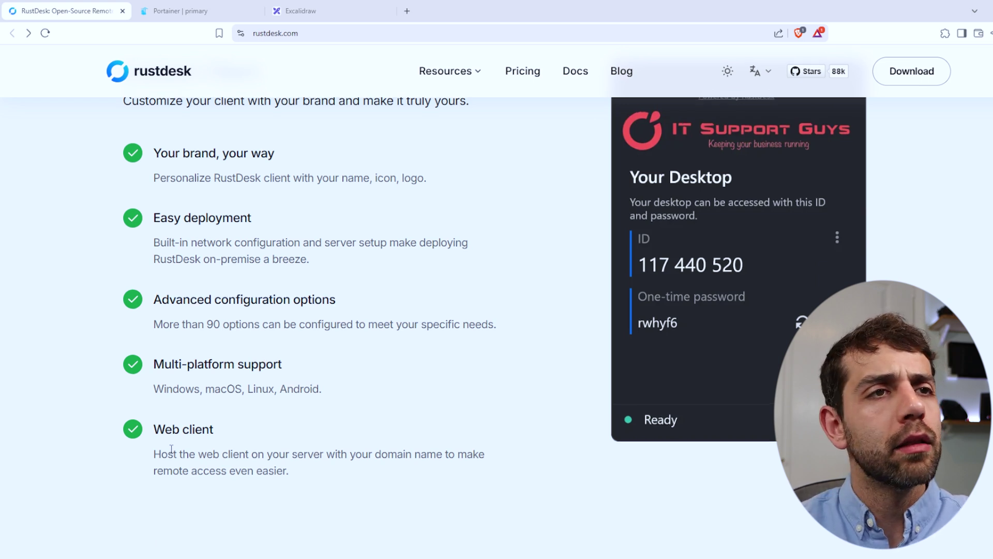
{"action": "scroll", "coordinate": [172, 449], "scroll_direction": "up", "scroll_amount": 20}
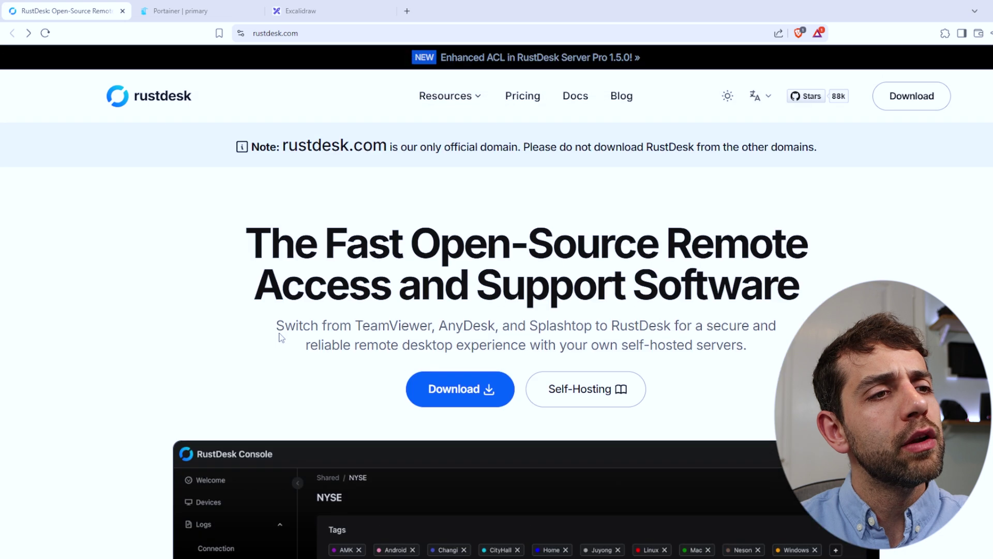
Open the RustDesk client download page on GitHub, and view the self-hosting pricing plans on the RustDesk website.
{"action": "left_click", "coordinate": [476, 392]}
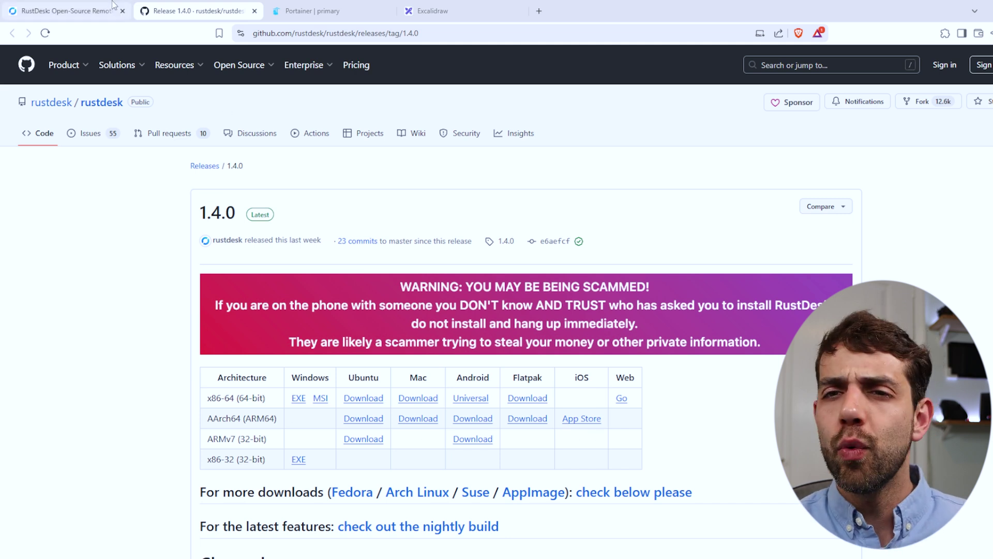
{"action": "left_click", "coordinate": [24, 6]}
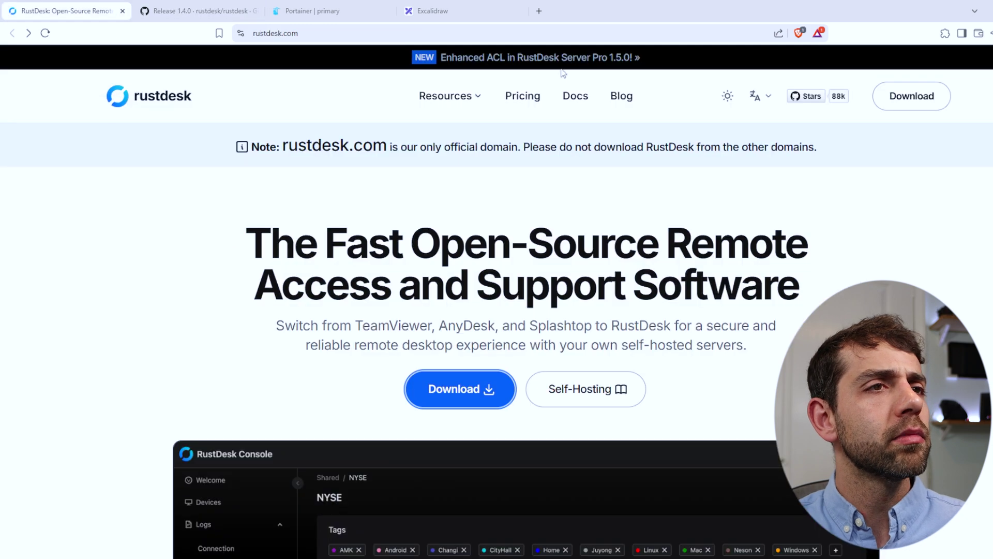
{"action": "left_click", "coordinate": [523, 96]}
{"action": "scroll", "coordinate": [414, 404], "scroll_direction": "down", "scroll_amount": 3}
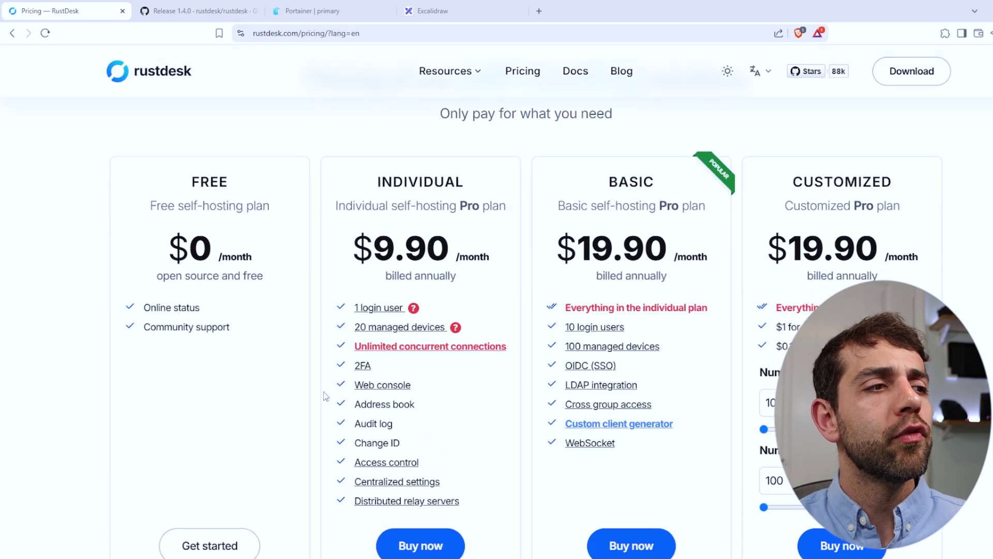
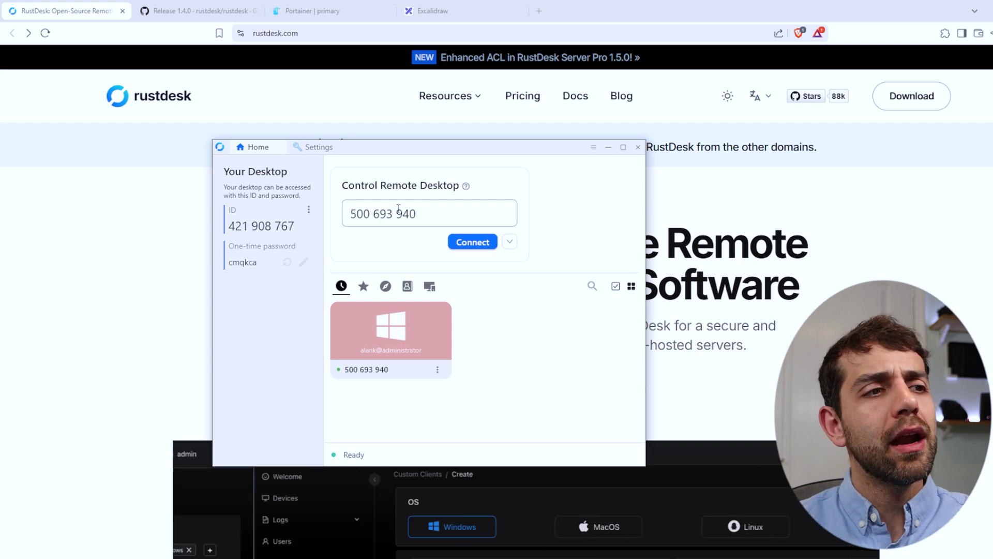
Switch to the RustDesk client, view the remote desktop session in full screen, and minimize the client window.
{"action": "mouse_move", "coordinate": [282, 558]}
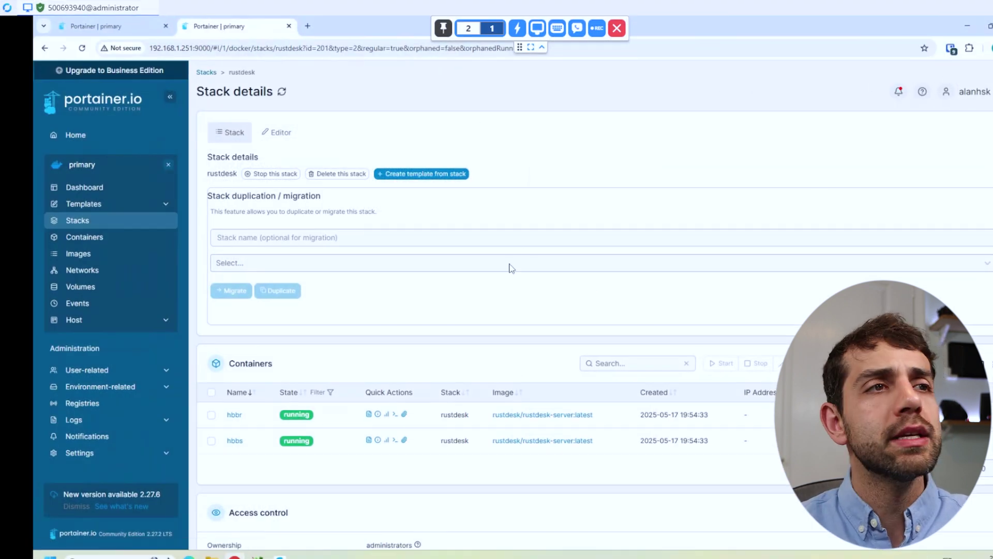
{"action": "left_click", "coordinate": [530, 47]}
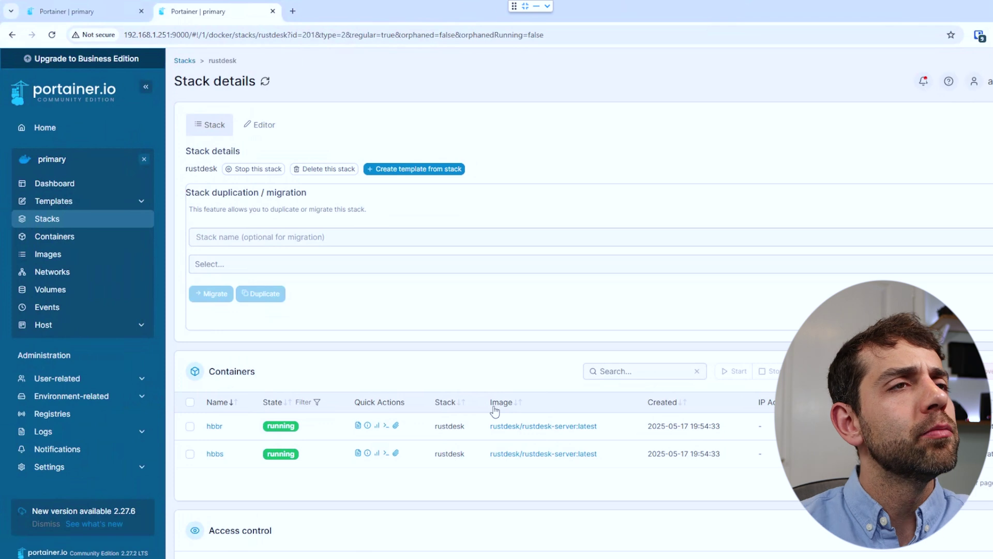
{"action": "left_click", "coordinate": [525, 6]}
{"action": "left_click", "coordinate": [541, 22]}
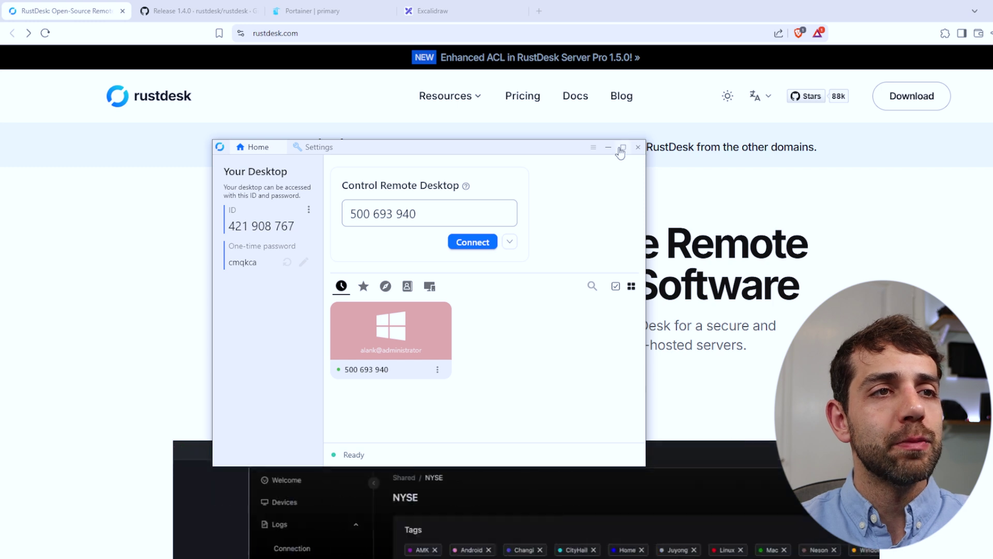
{"action": "left_click", "coordinate": [612, 150]}
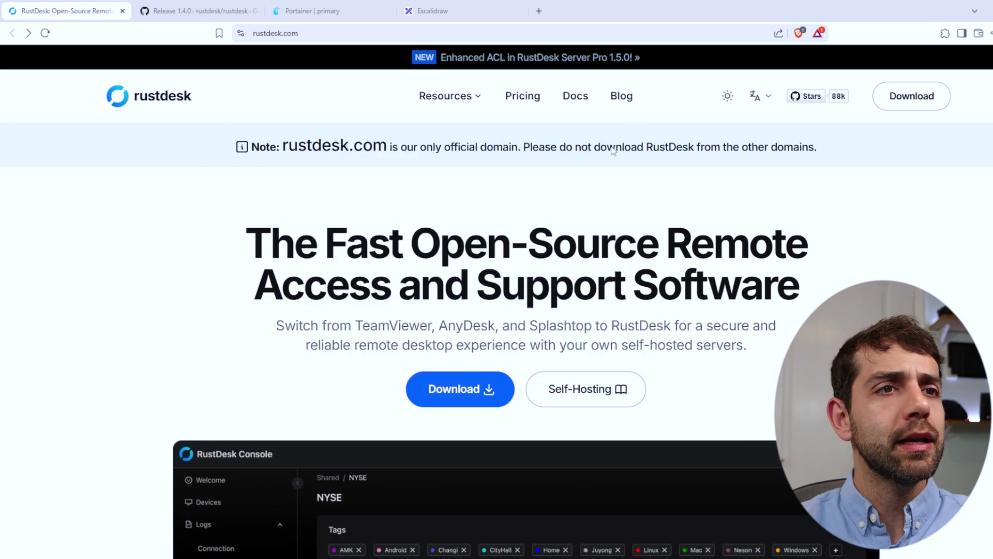
Open the self-hosting documentation and examine the hbbs and hbbr servers, their ports and the list of installation guides.
{"action": "scroll", "coordinate": [606, 233], "scroll_direction": "down", "scroll_amount": 2}
{"action": "left_click", "coordinate": [589, 279]}
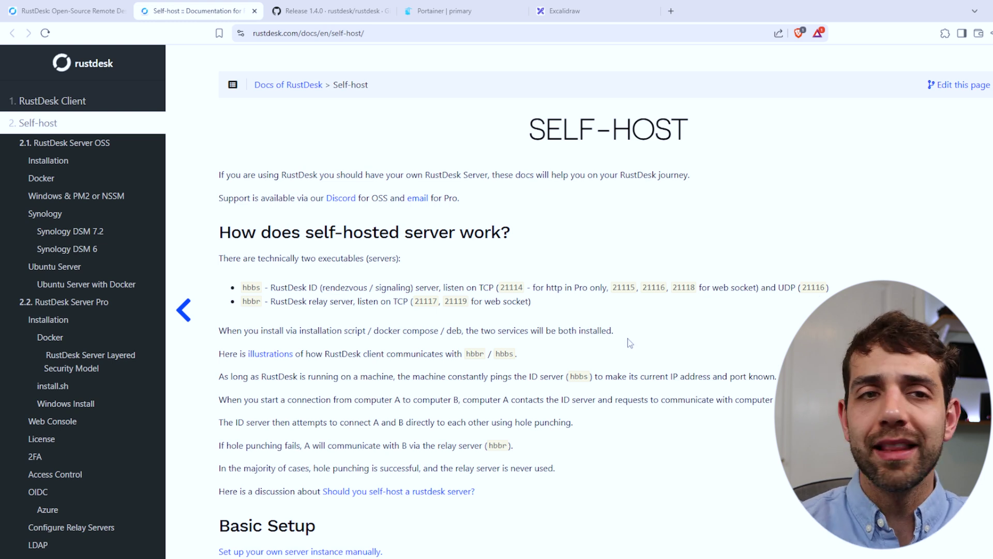
{"action": "left_click_drag", "start_coordinate": [612, 287], "coordinate": [636, 287]}
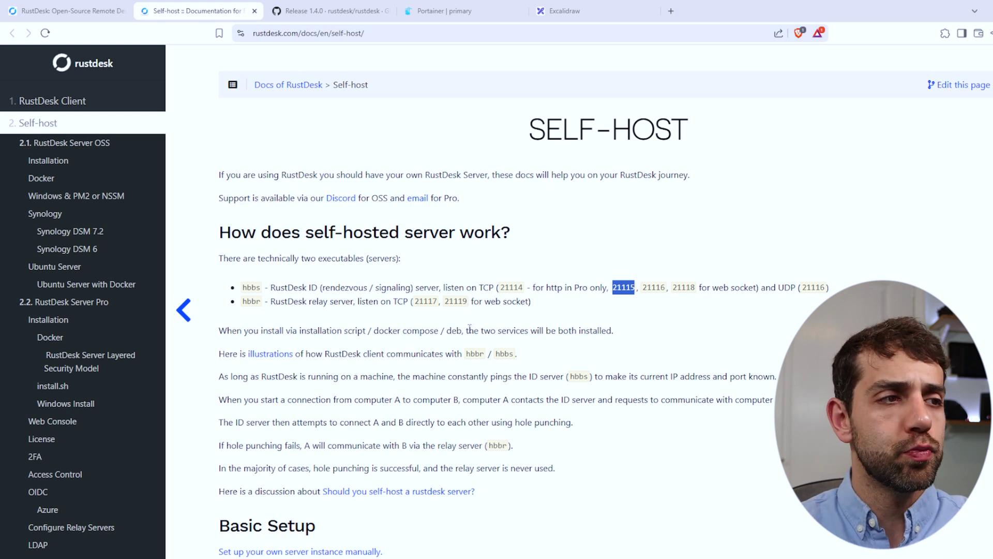
{"action": "left_click_drag", "start_coordinate": [294, 302], "coordinate": [442, 301]}
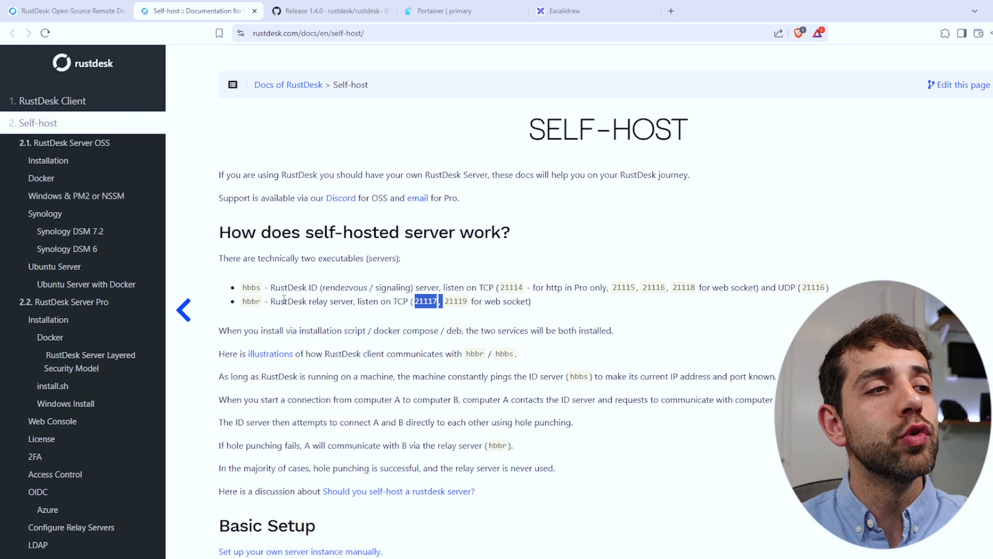
{"action": "left_click_drag", "start_coordinate": [286, 301], "coordinate": [333, 301]}
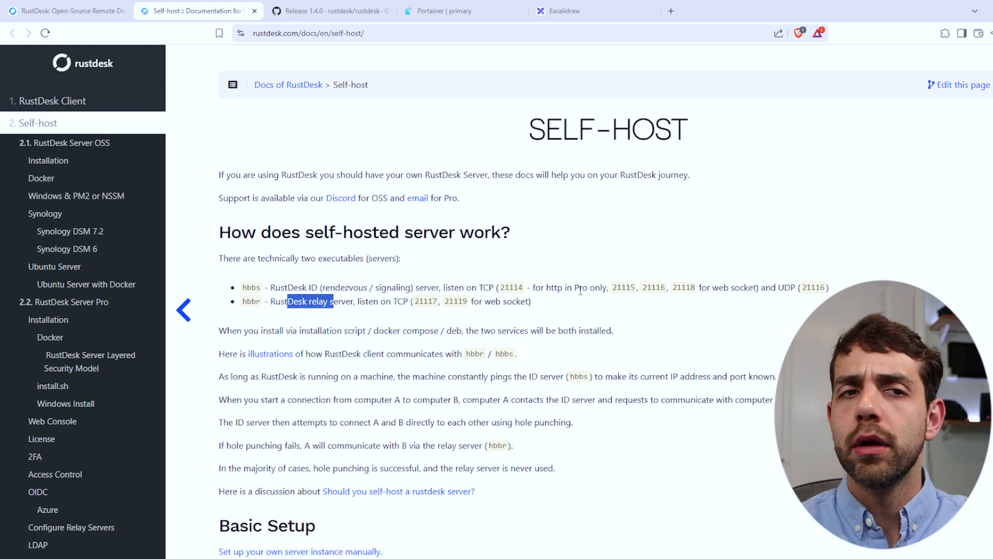
{"action": "left_click_drag", "start_coordinate": [651, 287], "coordinate": [671, 288]}
{"action": "scroll", "coordinate": [696, 420], "scroll_direction": "down", "scroll_amount": 2}
{"action": "scroll", "coordinate": [698, 419], "scroll_direction": "down", "scroll_amount": 8}
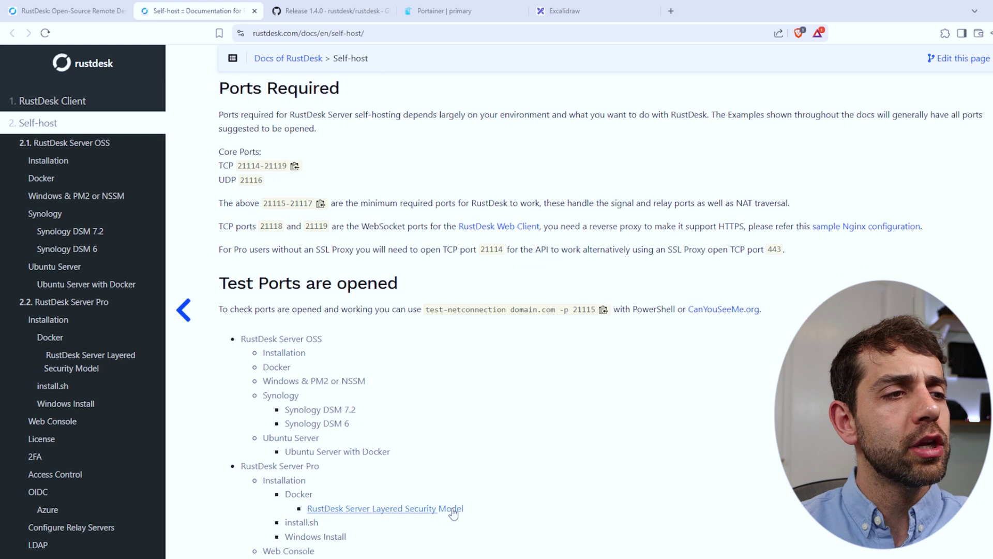
{"action": "scroll", "coordinate": [454, 512], "scroll_direction": "down", "scroll_amount": 3}
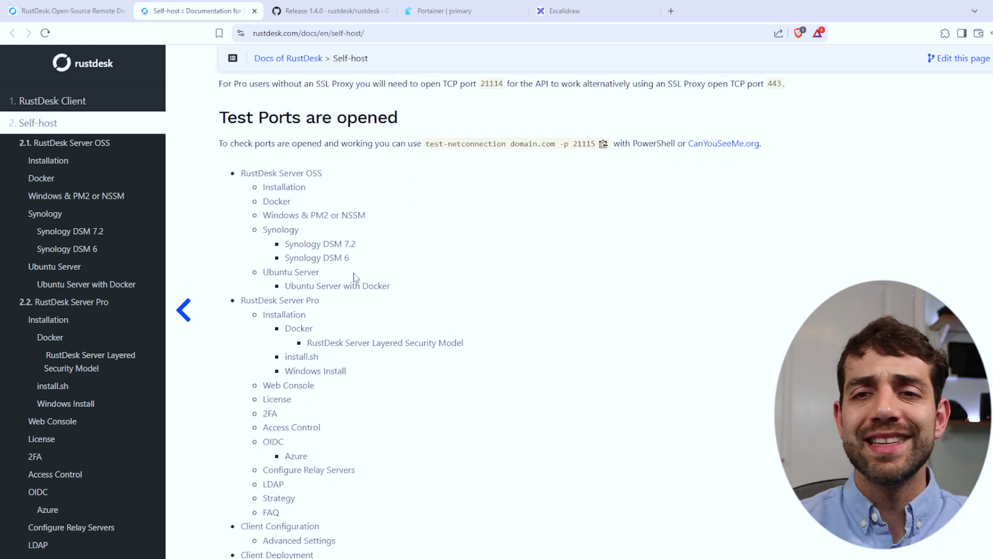
Review the RustDesk Server OSS installation guides for Synology DSM 7.2, Windows & PM2 or NSSM, and Docker.
{"action": "left_click", "coordinate": [348, 245]}
{"action": "scroll", "coordinate": [511, 362], "scroll_direction": "down", "scroll_amount": 10}
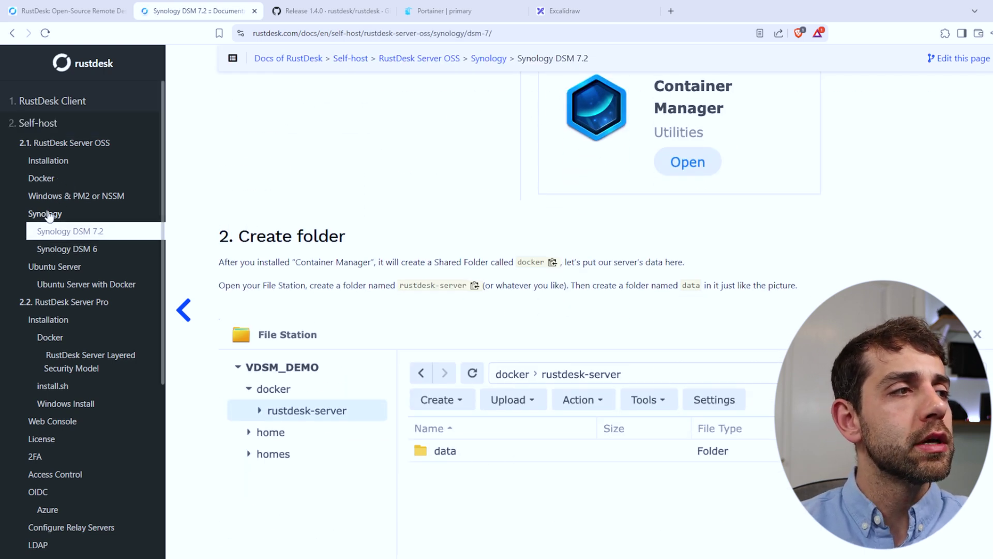
{"action": "left_click", "coordinate": [57, 195]}
{"action": "scroll", "coordinate": [517, 372], "scroll_direction": "down", "scroll_amount": 6}
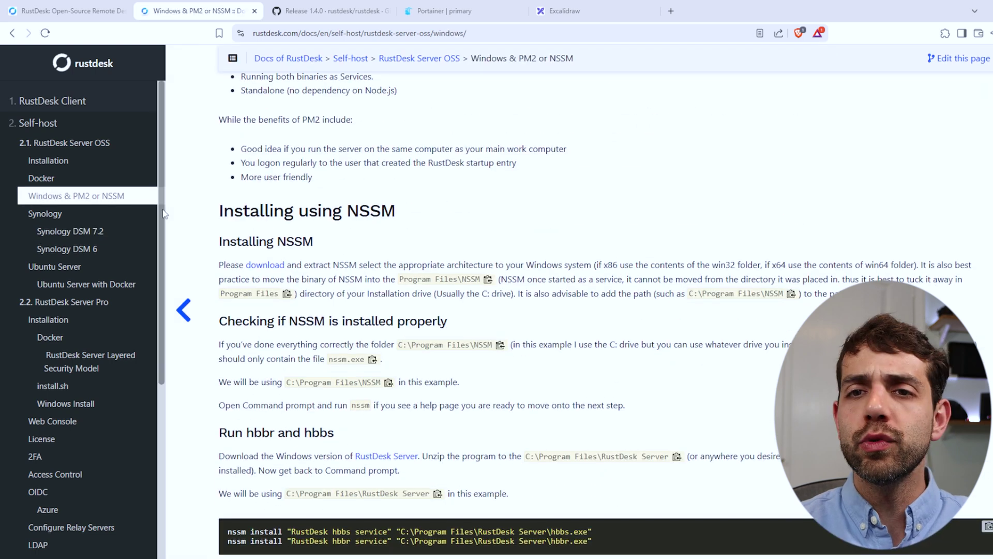
{"action": "left_click", "coordinate": [38, 179]}
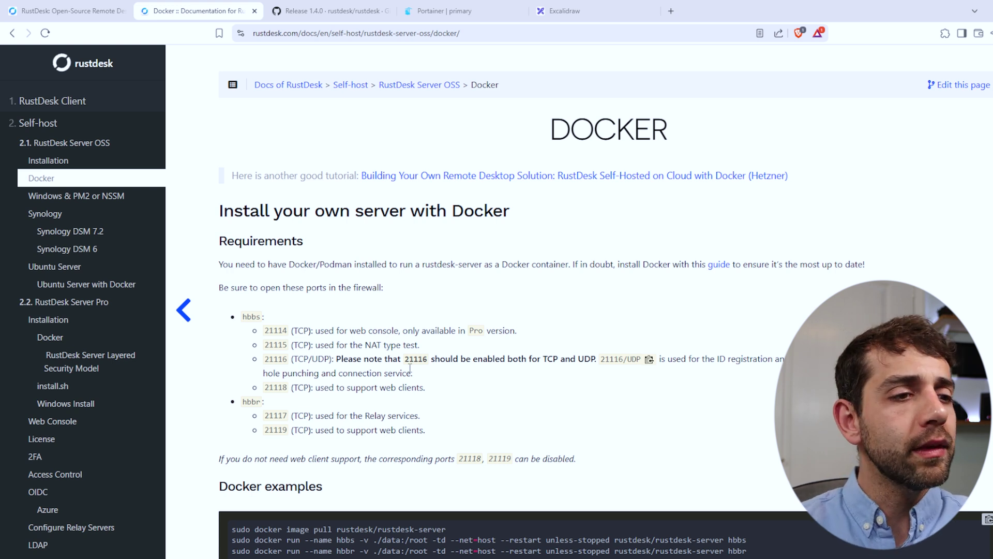
{"action": "scroll", "coordinate": [410, 367], "scroll_direction": "down", "scroll_amount": 10}
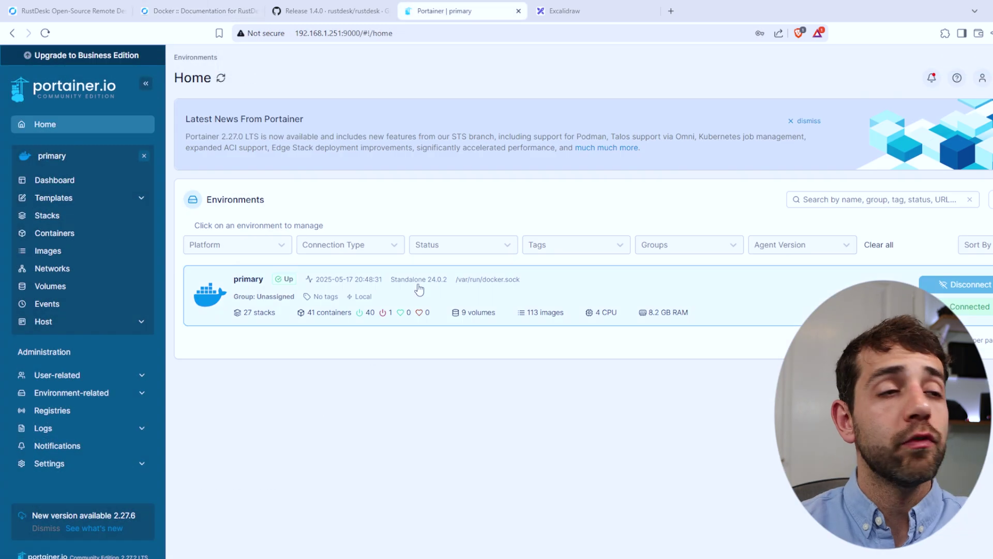
In Portainer, open the rustdesk stack of the primary environment and review its compose file, volume paths and containers.
{"action": "left_click", "coordinate": [317, 300]}
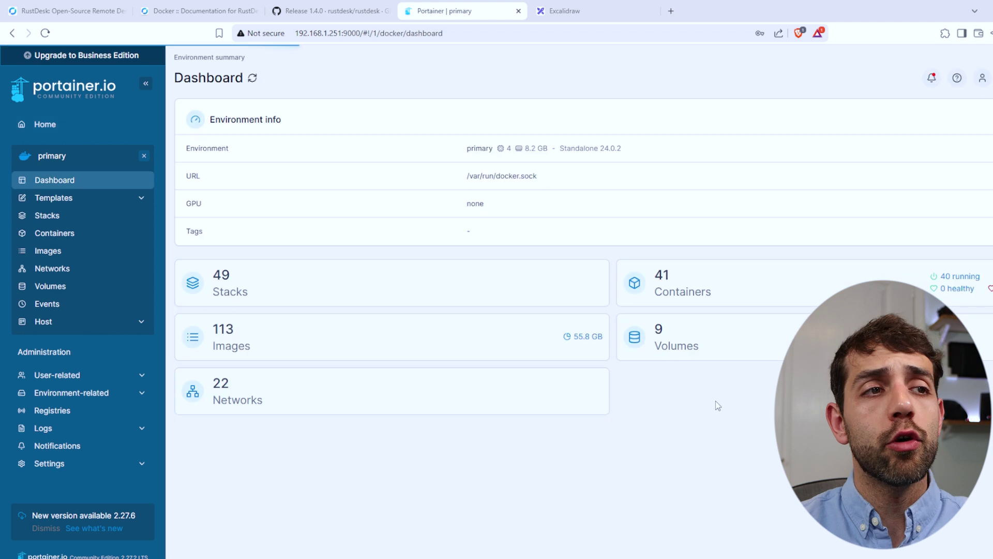
{"action": "left_click", "coordinate": [216, 279]}
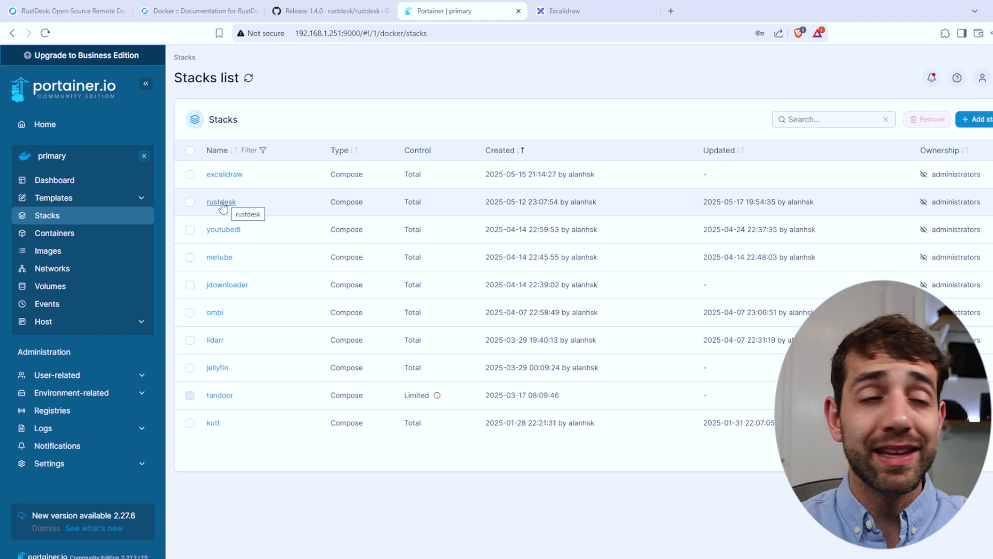
{"action": "left_click", "coordinate": [222, 202]}
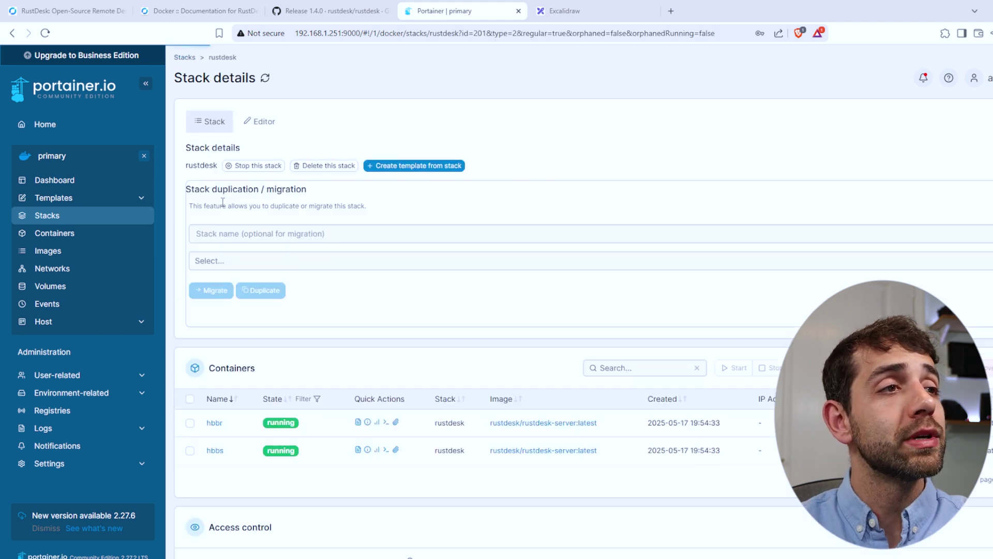
{"action": "left_click", "coordinate": [264, 121]}
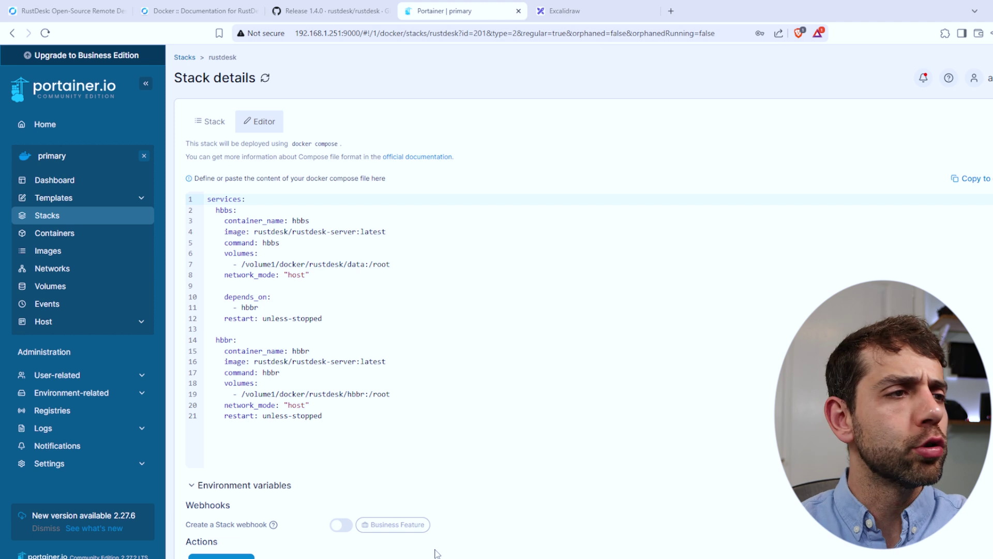
{"action": "left_click_drag", "start_coordinate": [254, 264], "coordinate": [356, 264]}
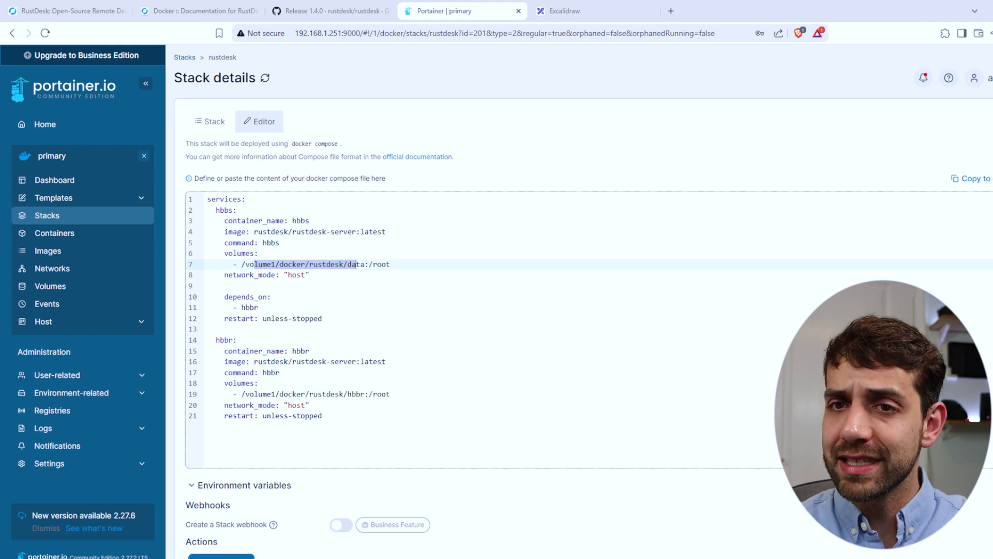
{"action": "left_click", "coordinate": [201, 117]}
{"action": "scroll", "coordinate": [584, 349], "scroll_direction": "down", "scroll_amount": 1}
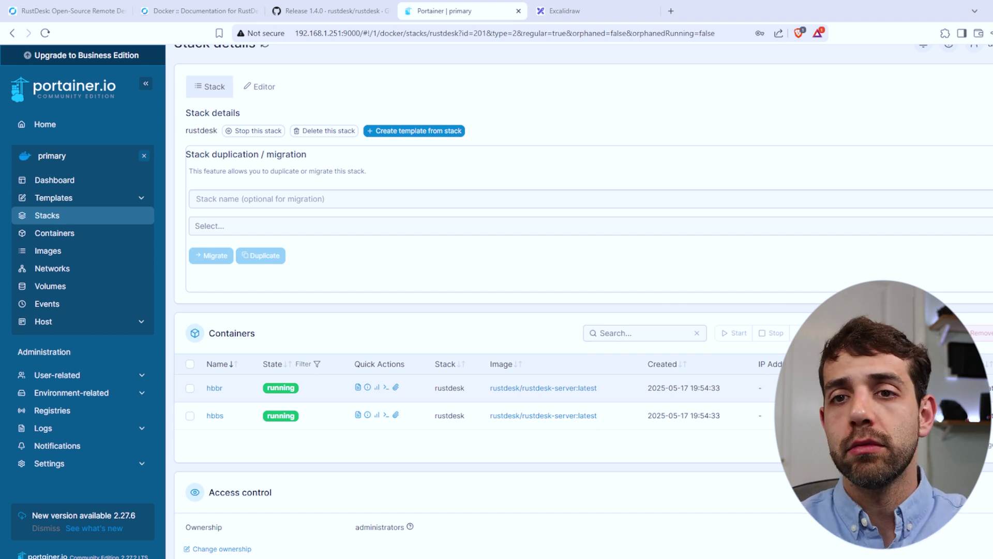
Check the port requirements in the RustDesk Docker documentation, and open the Excalidraw diagram of the server and computers.
{"action": "left_click", "coordinate": [227, 10]}
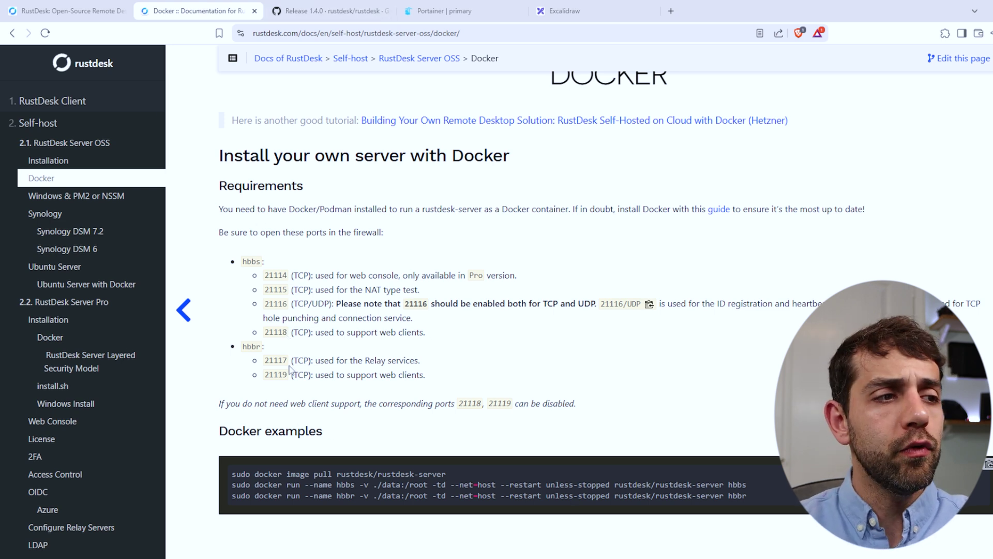
{"action": "left_click", "coordinate": [607, 6]}
{"action": "left_click", "coordinate": [445, 11]}
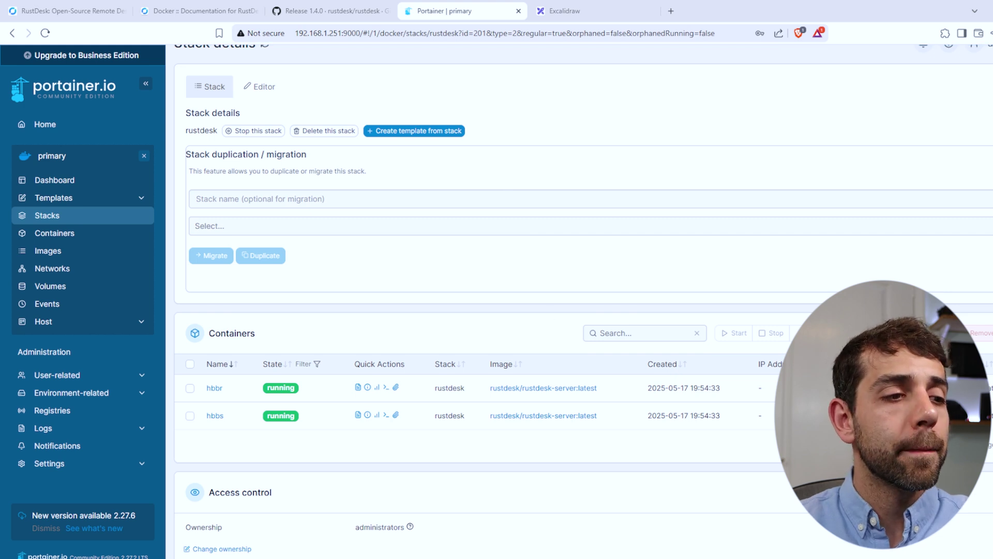
{"action": "mouse_move", "coordinate": [335, 558]}
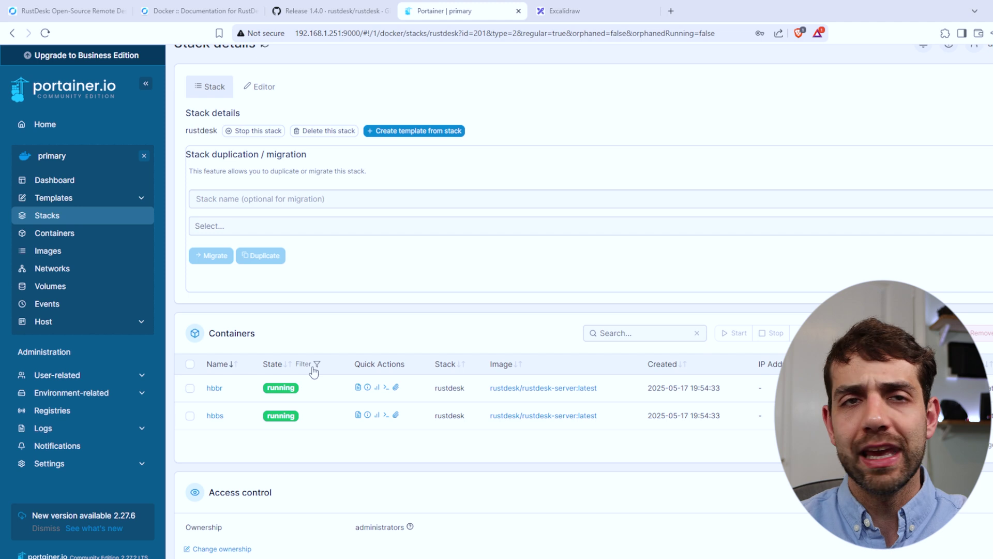
{"action": "left_click", "coordinate": [566, 11]}
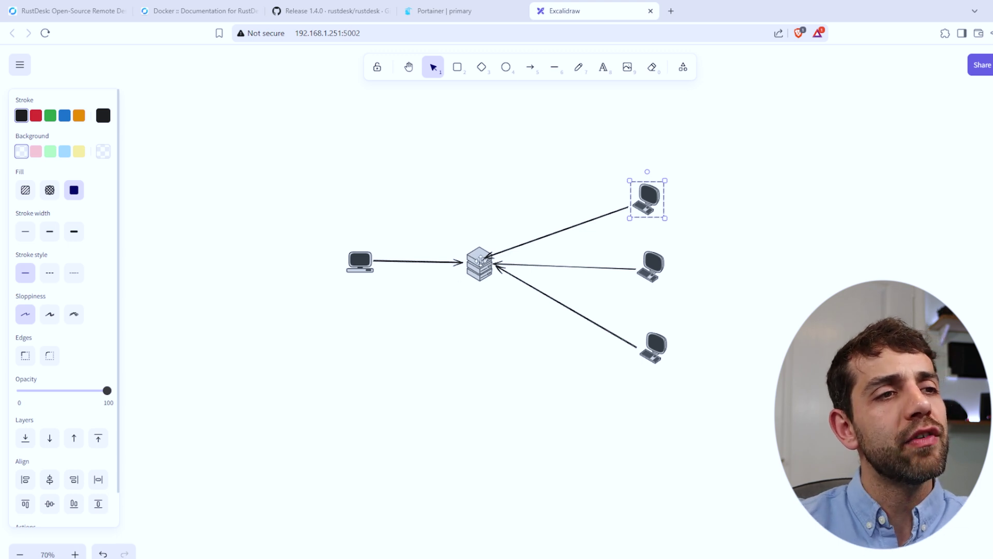
Shorten the top computer's arrow to about half its length, and extend it back to the server.
{"action": "left_click", "coordinate": [498, 255]}
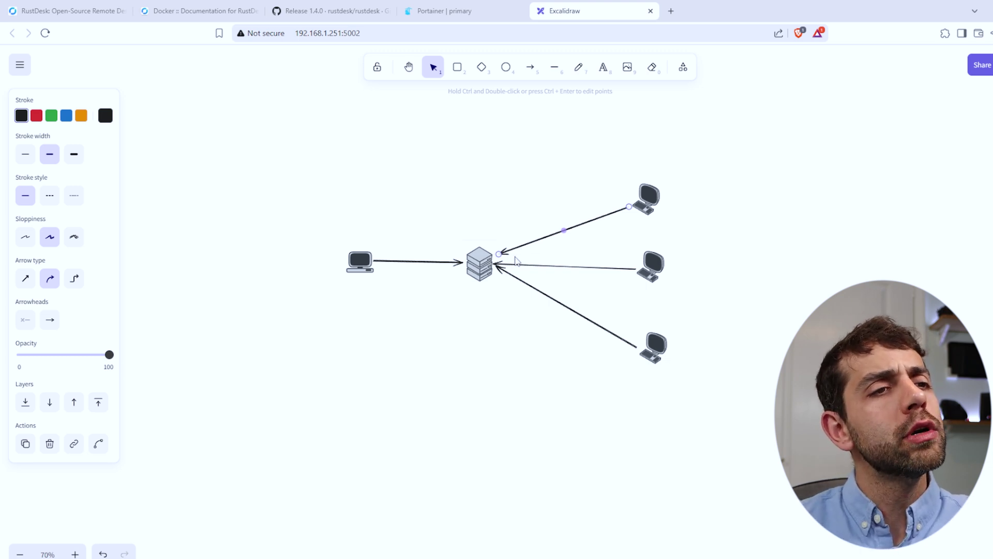
{"action": "left_click_drag", "start_coordinate": [500, 256], "coordinate": [570, 228]}
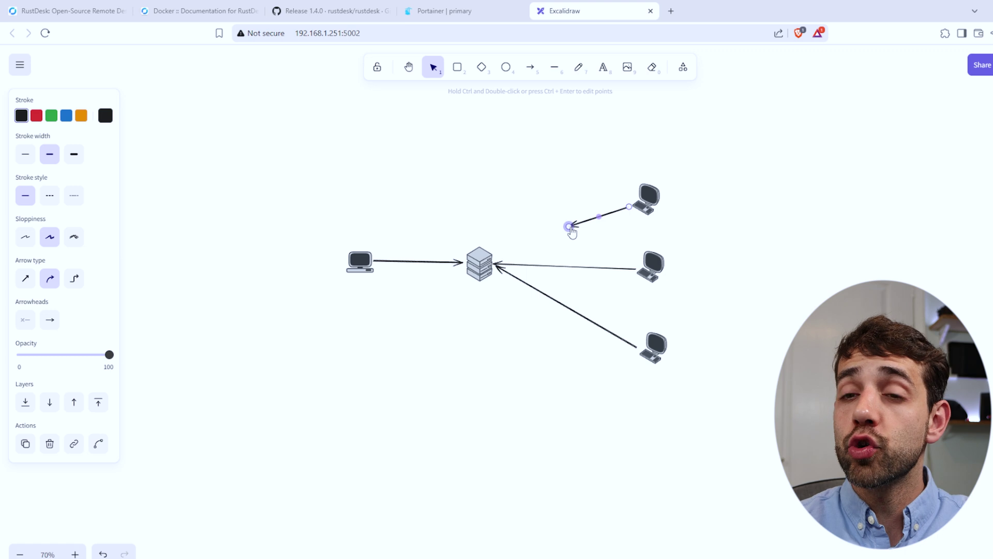
{"action": "left_click_drag", "start_coordinate": [569, 231], "coordinate": [500, 256]}
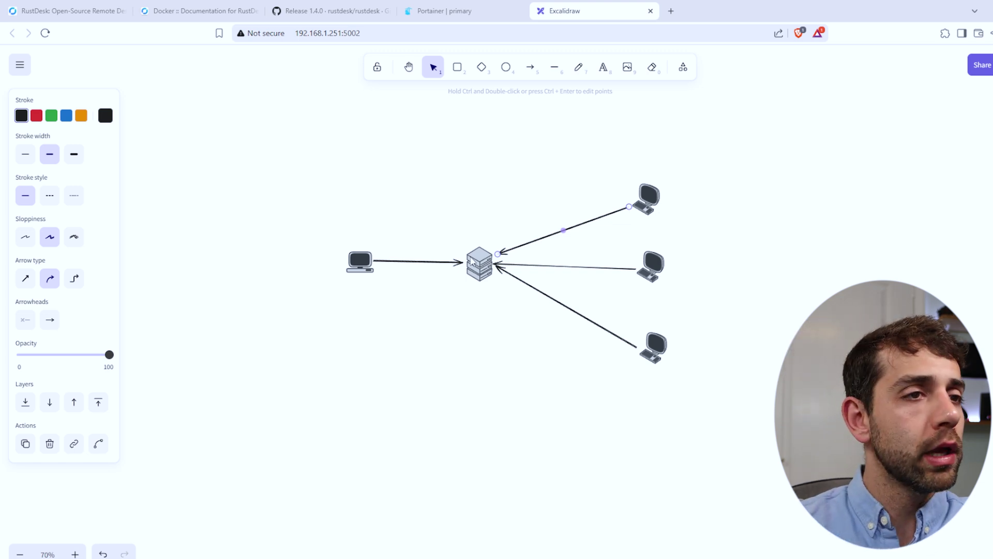
Redirect the top computer's arrow to the middle computer twice, returning its head to the server each time.
{"action": "left_click", "coordinate": [652, 265]}
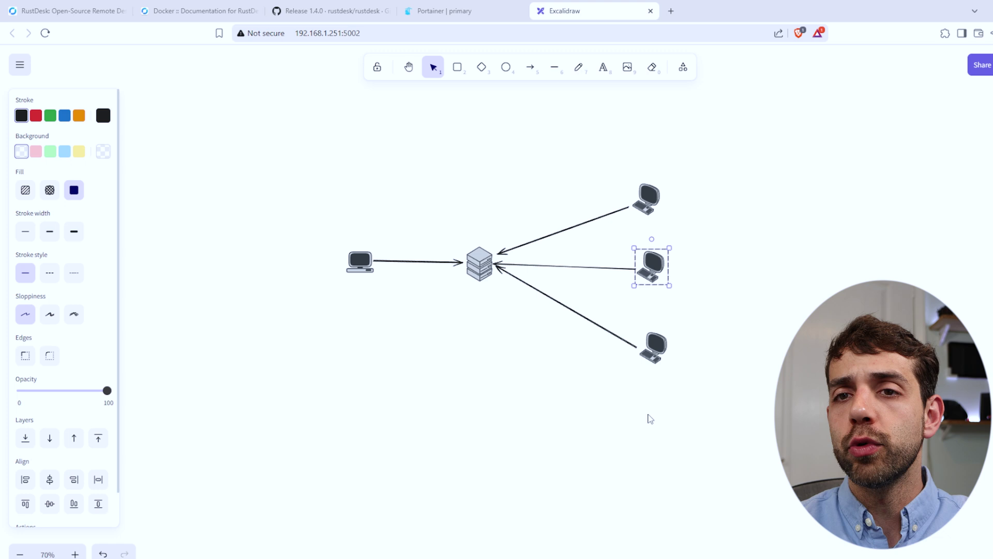
{"action": "left_click", "coordinate": [529, 240]}
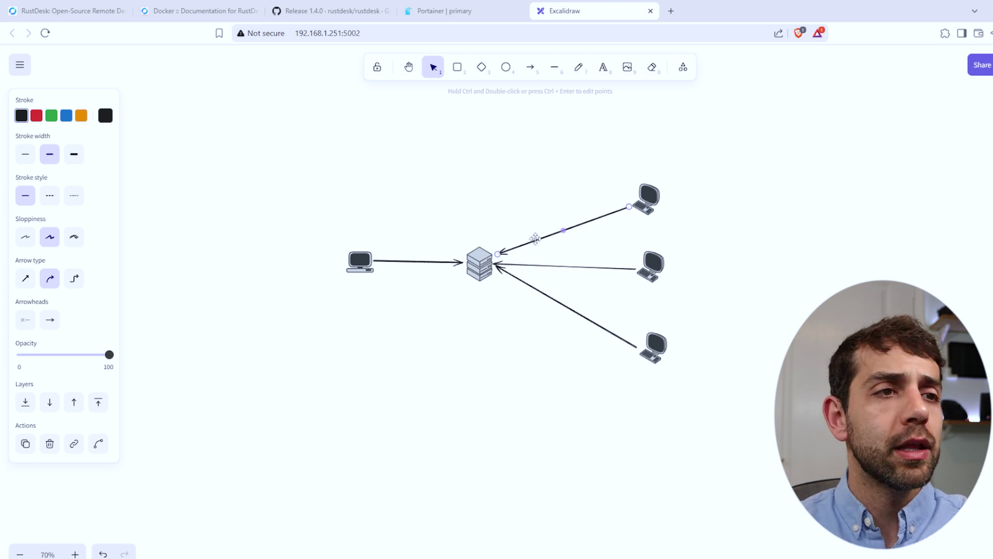
{"action": "left_click_drag", "start_coordinate": [499, 253], "coordinate": [644, 248]}
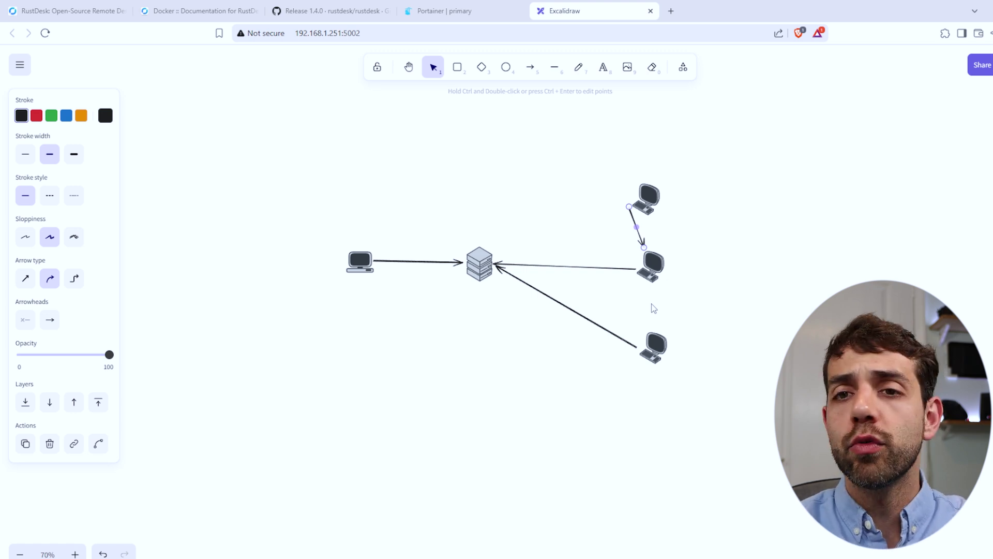
{"action": "left_click_drag", "start_coordinate": [644, 247], "coordinate": [501, 259]}
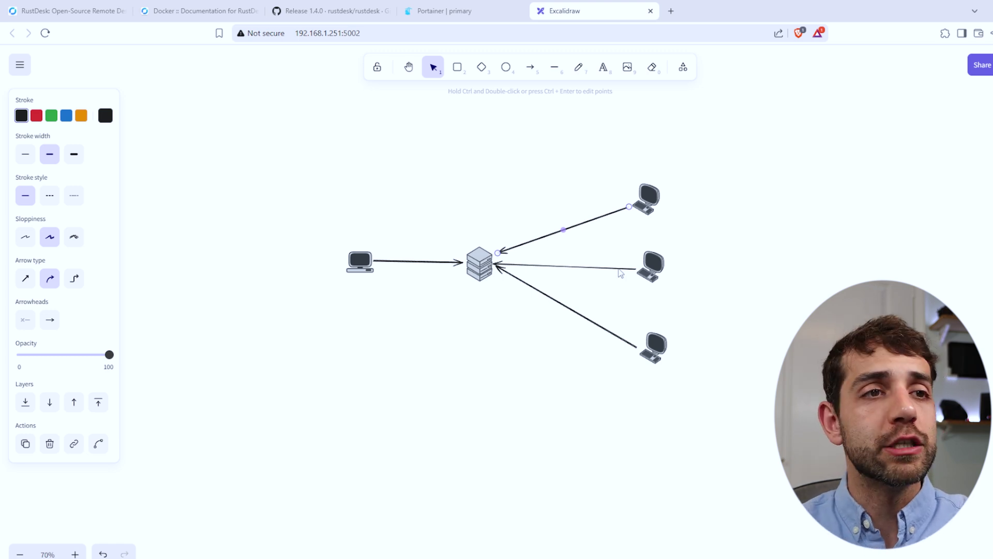
{"action": "left_click_drag", "start_coordinate": [497, 255], "coordinate": [642, 247]}
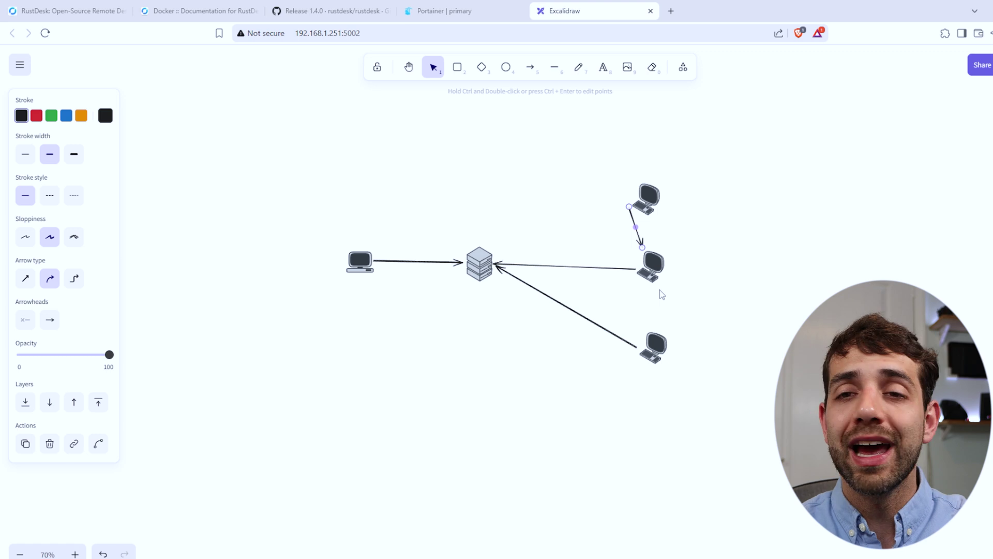
{"action": "left_click_drag", "start_coordinate": [642, 247], "coordinate": [492, 254]}
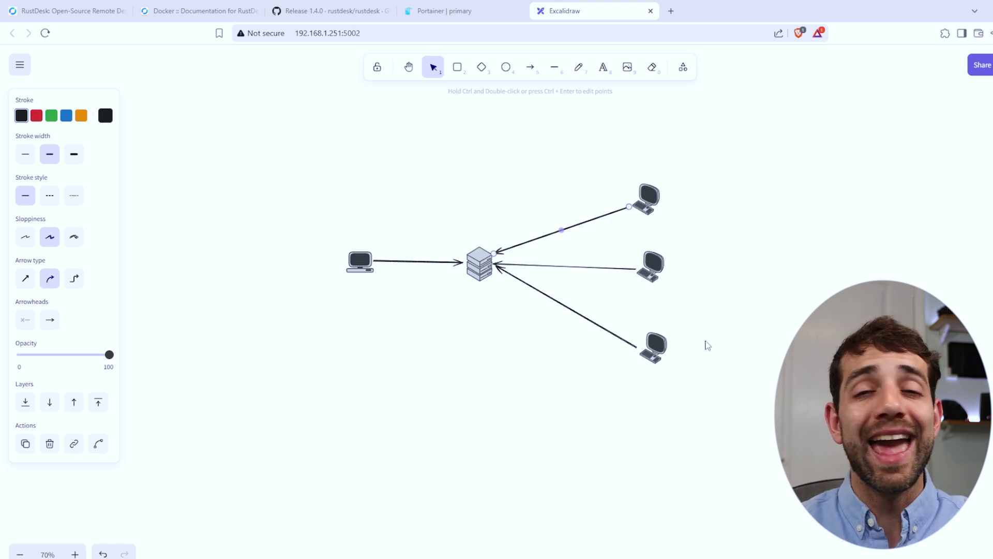
Redirect the top computer's arrow so that it points to the middle computer instead of the server.
{"action": "left_click", "coordinate": [649, 204]}
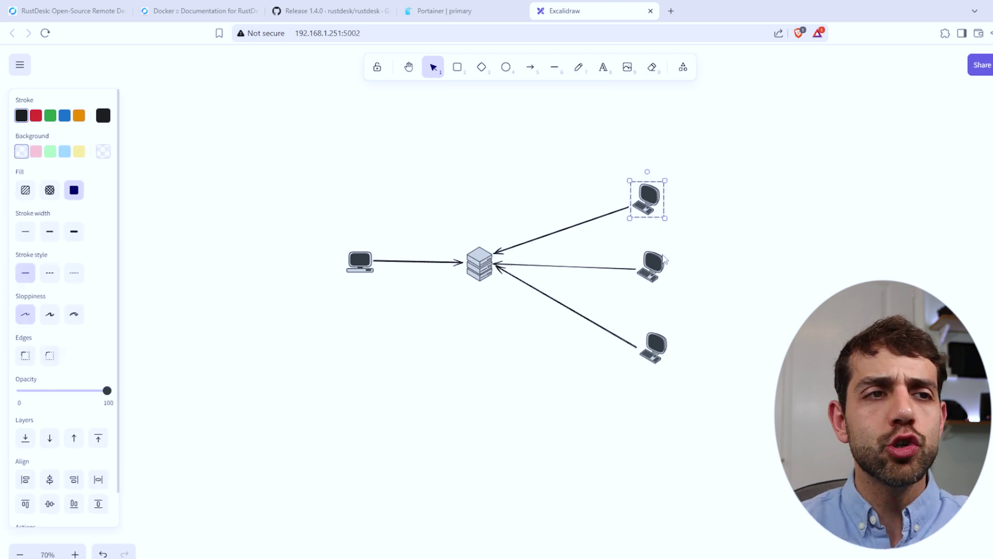
{"action": "left_click", "coordinate": [480, 255]}
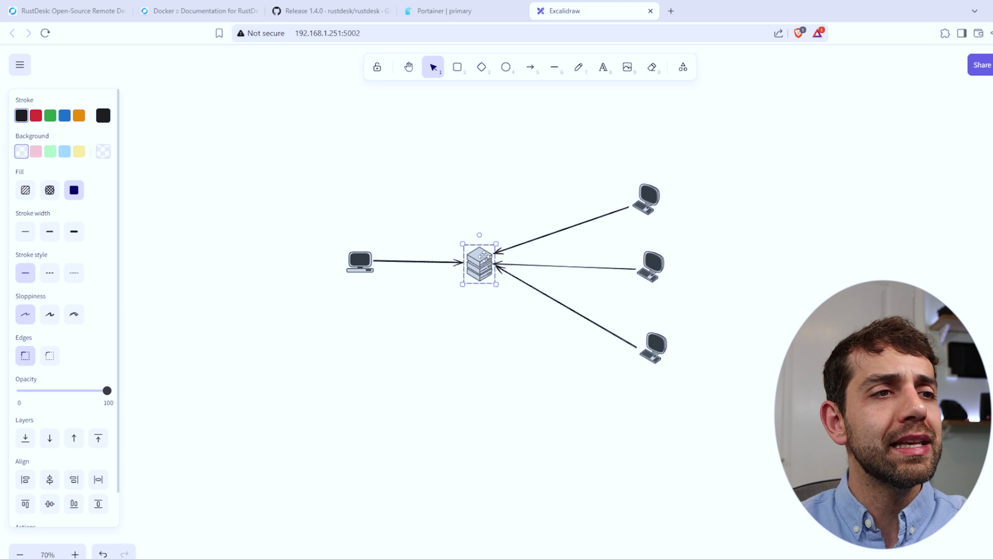
{"action": "left_click", "coordinate": [643, 280]}
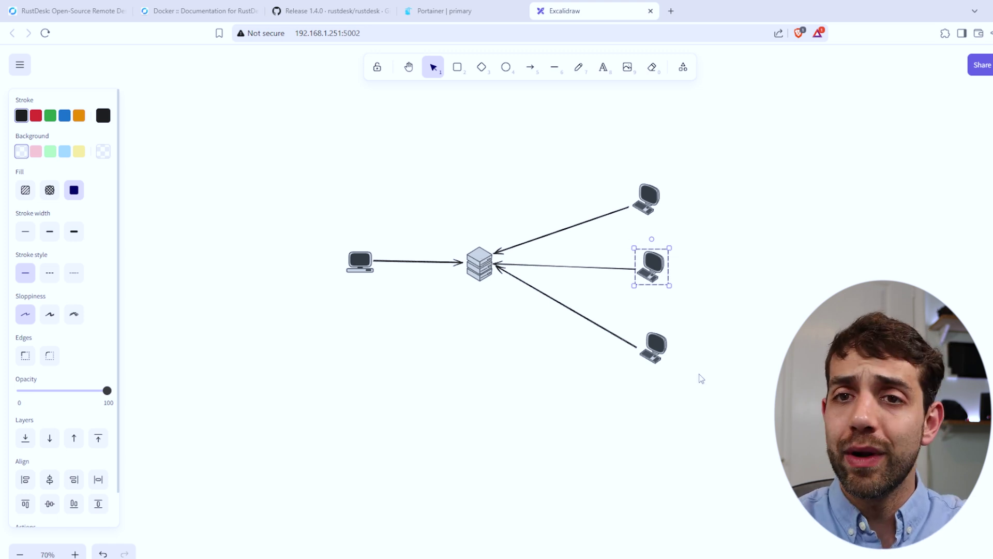
{"action": "left_click", "coordinate": [522, 241]}
{"action": "left_click", "coordinate": [519, 249]}
{"action": "left_click_drag", "start_coordinate": [495, 253], "coordinate": [648, 267]}
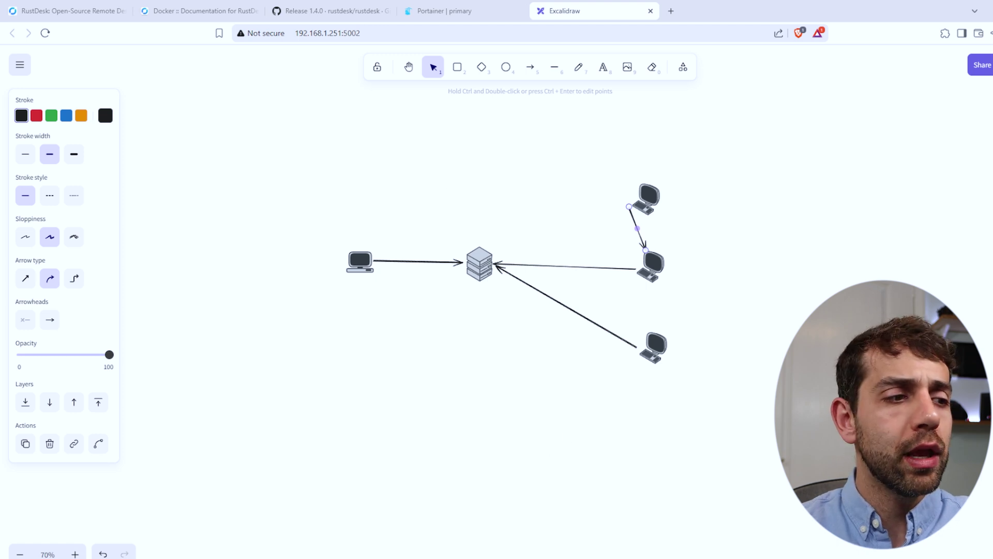
Switch to File Explorer, check the hbbr folder inside docker\rustdesk, and open the data folder.
{"action": "left_click", "coordinate": [266, 528]}
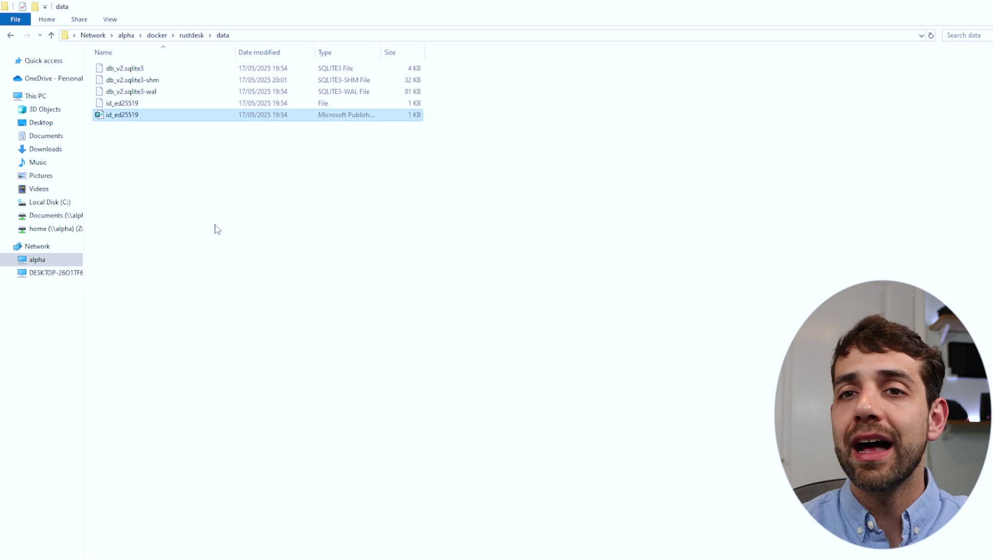
{"action": "left_click", "coordinate": [188, 36]}
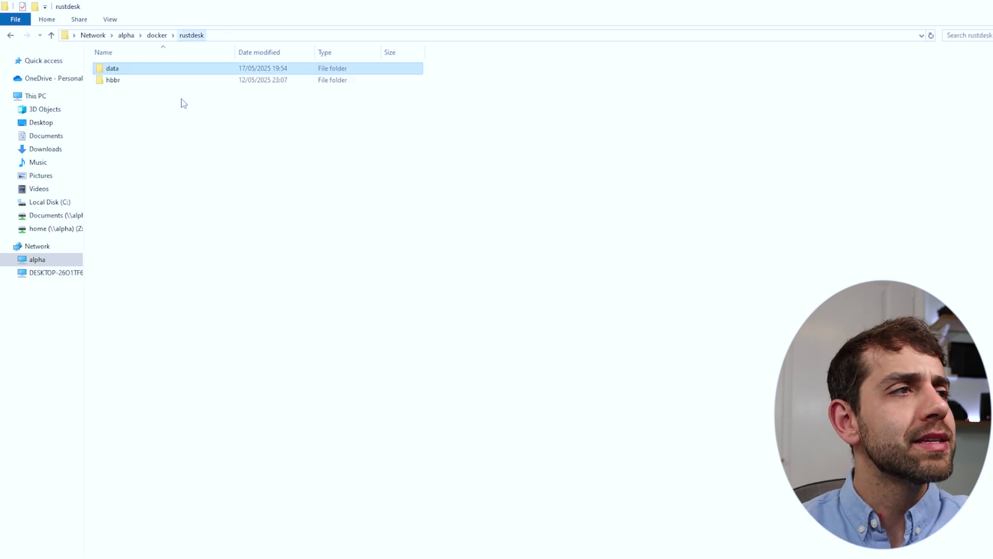
{"action": "double_click", "coordinate": [130, 81]}
{"action": "left_click", "coordinate": [193, 35]}
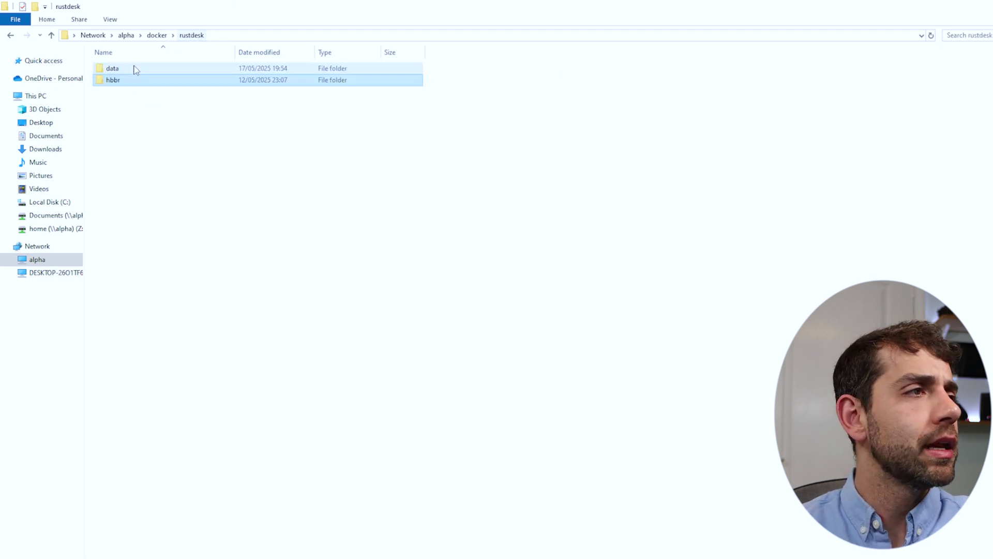
{"action": "double_click", "coordinate": [133, 68]}
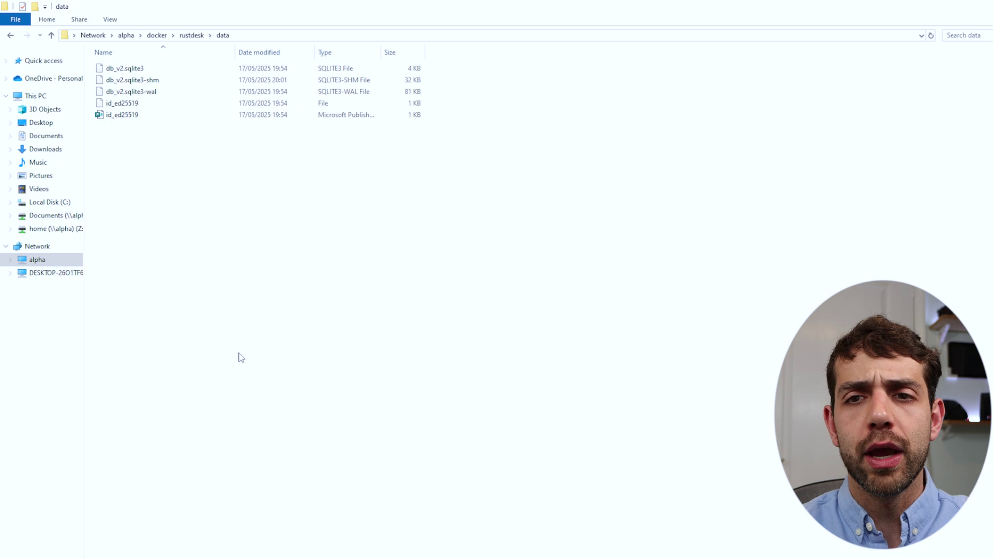
Check the file extension in the properties of the id_ed25519 Publisher document.
{"action": "left_click", "coordinate": [138, 116]}
{"action": "right_click", "coordinate": [139, 114]}
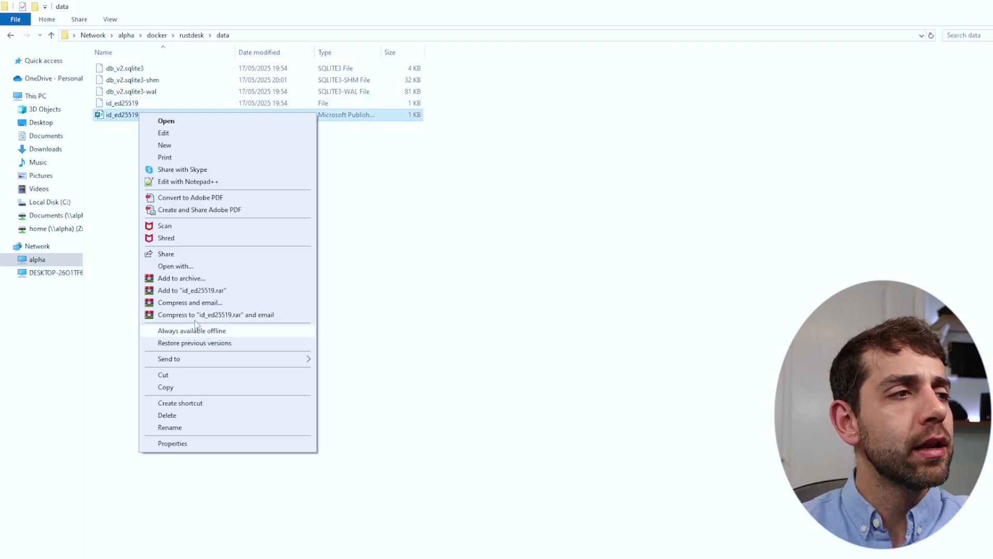
{"action": "left_click", "coordinate": [191, 443]}
{"action": "left_click_drag", "start_coordinate": [264, 223], "coordinate": [284, 224]}
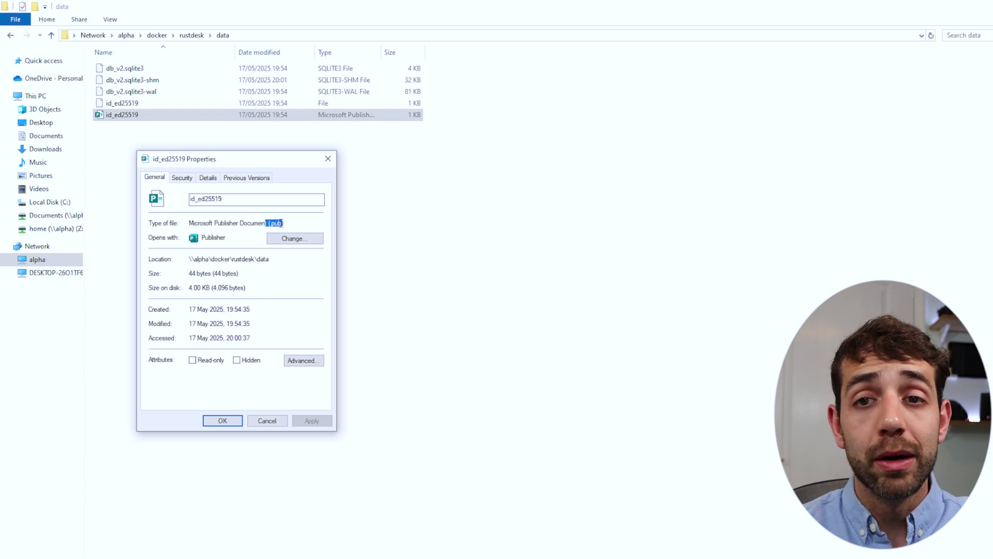
{"action": "left_click", "coordinate": [328, 158]}
Open both id_ed25519 key files in Notepad++ and select the entire public key in id_ed25519.pub.
{"action": "right_click", "coordinate": [315, 110]}
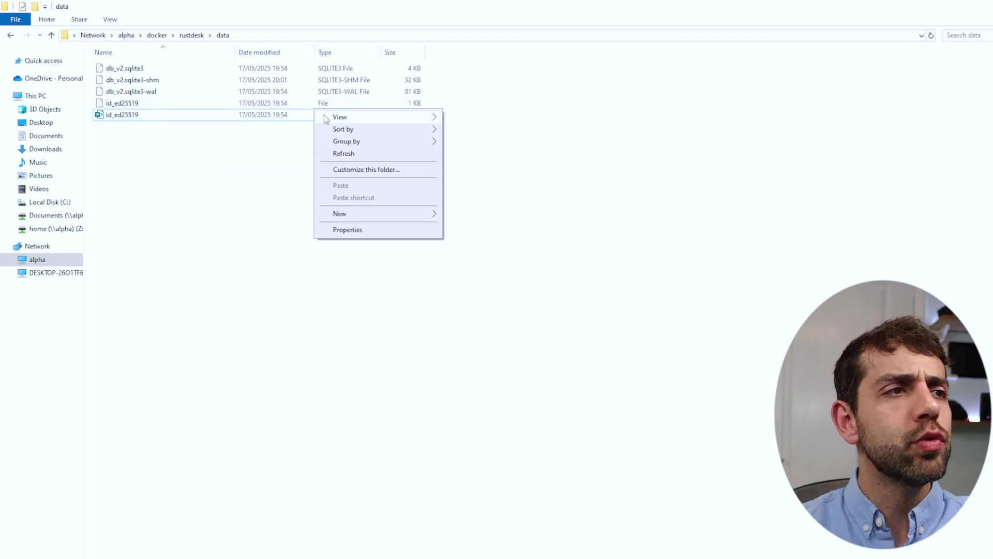
{"action": "left_click", "coordinate": [279, 115]}
{"action": "right_click", "coordinate": [265, 99]}
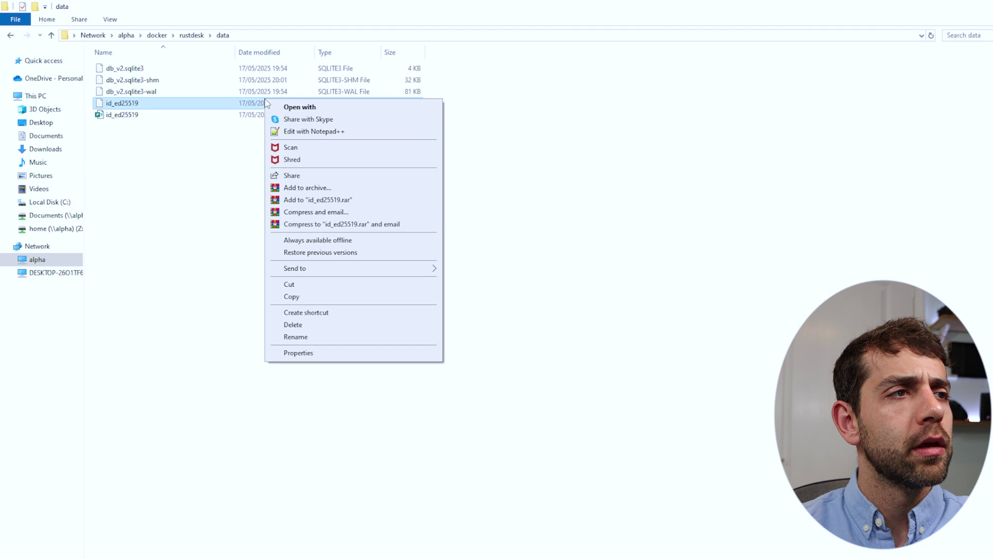
{"action": "left_click", "coordinate": [311, 133]}
{"action": "right_click", "coordinate": [241, 114]}
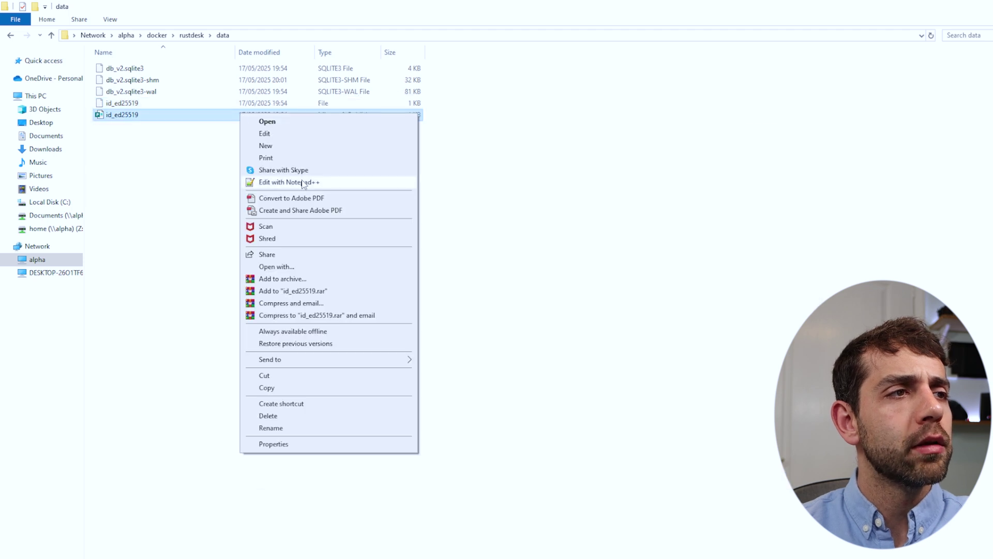
{"action": "left_click", "coordinate": [303, 183]}
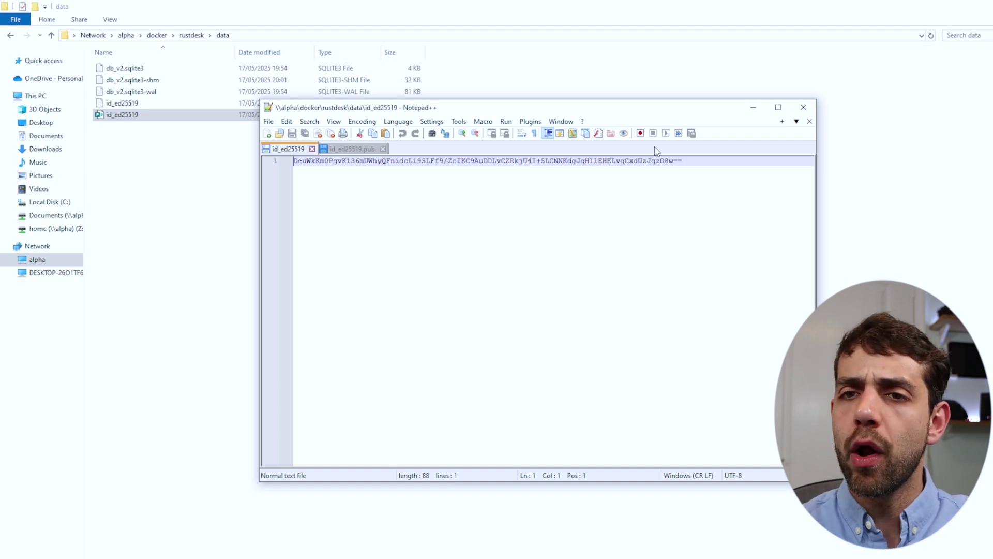
{"action": "left_click", "coordinate": [347, 148]}
{"action": "key", "text": "ctrl+a"}
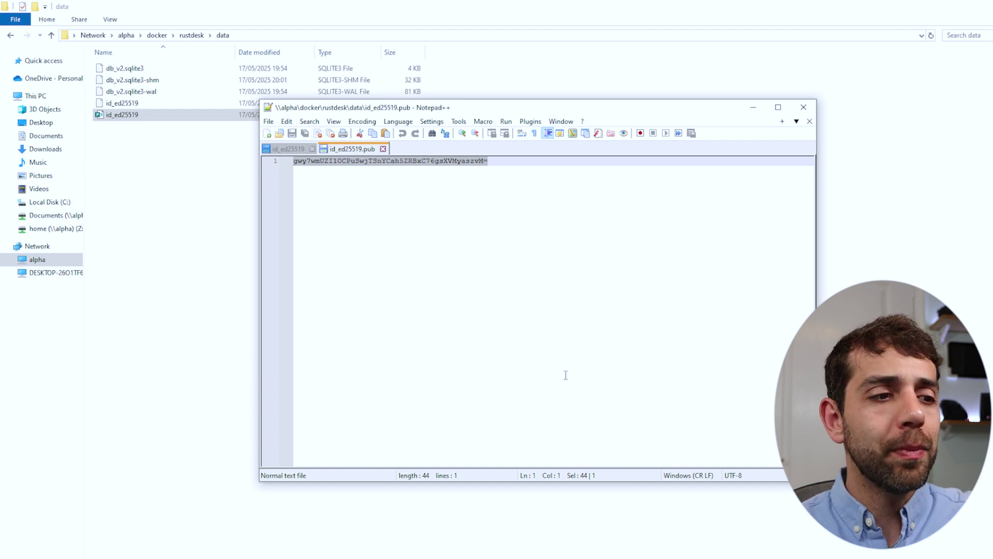
Switch to RustDesk, review the ID server, relay server and key in the ID/Relay server network settings, and apply them.
{"action": "key", "text": "alt+Tab"}
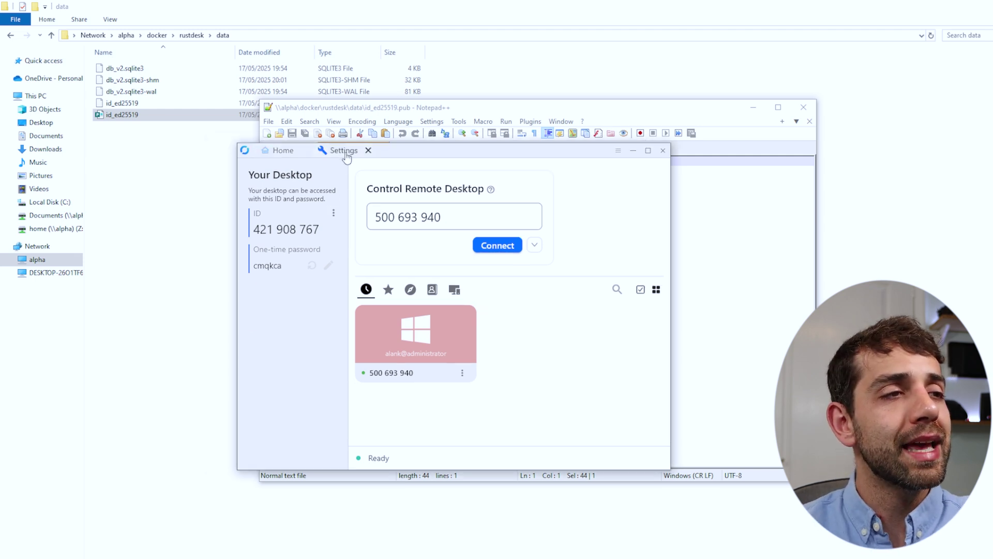
{"action": "left_click", "coordinate": [342, 152]}
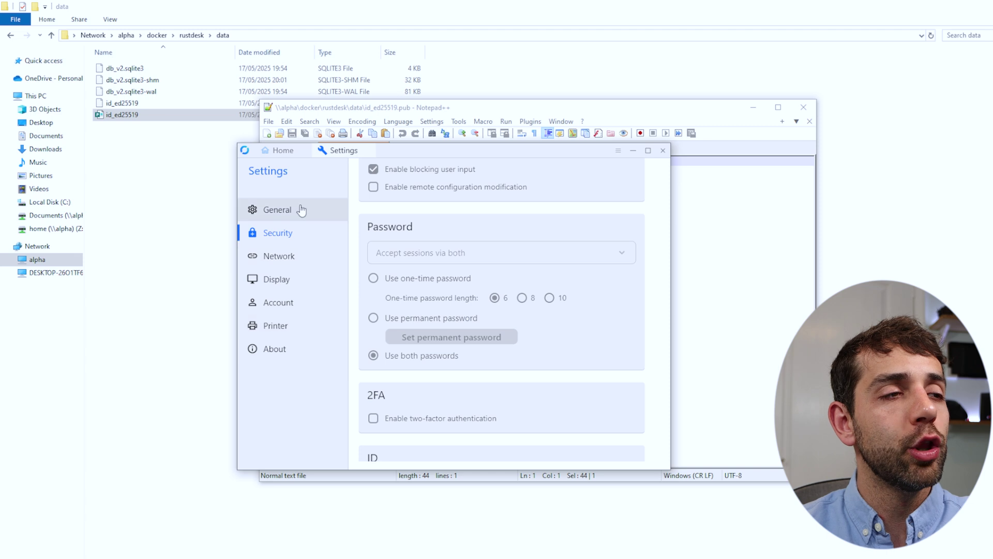
{"action": "left_click", "coordinate": [269, 259]}
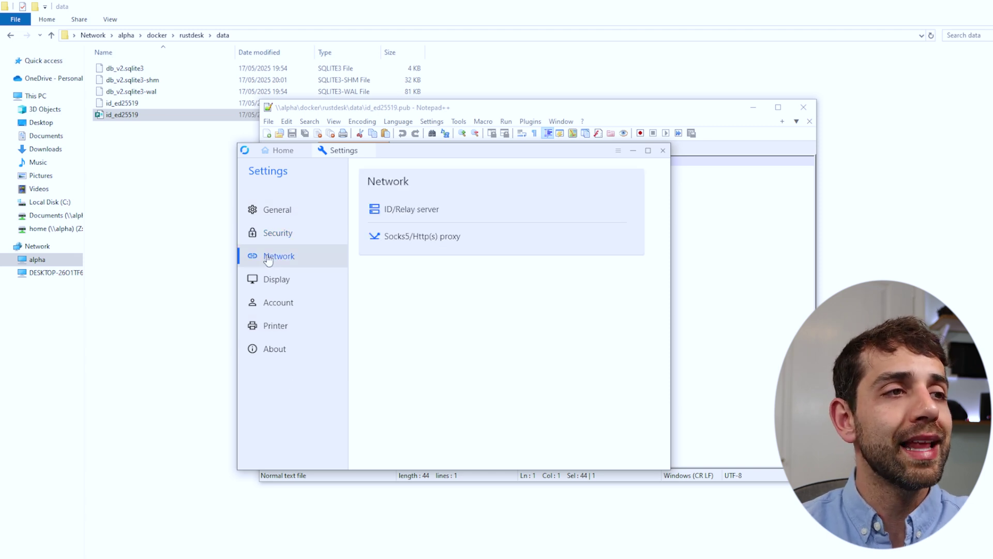
{"action": "left_click", "coordinate": [480, 216]}
{"action": "left_click_drag", "start_coordinate": [494, 275], "coordinate": [400, 275]}
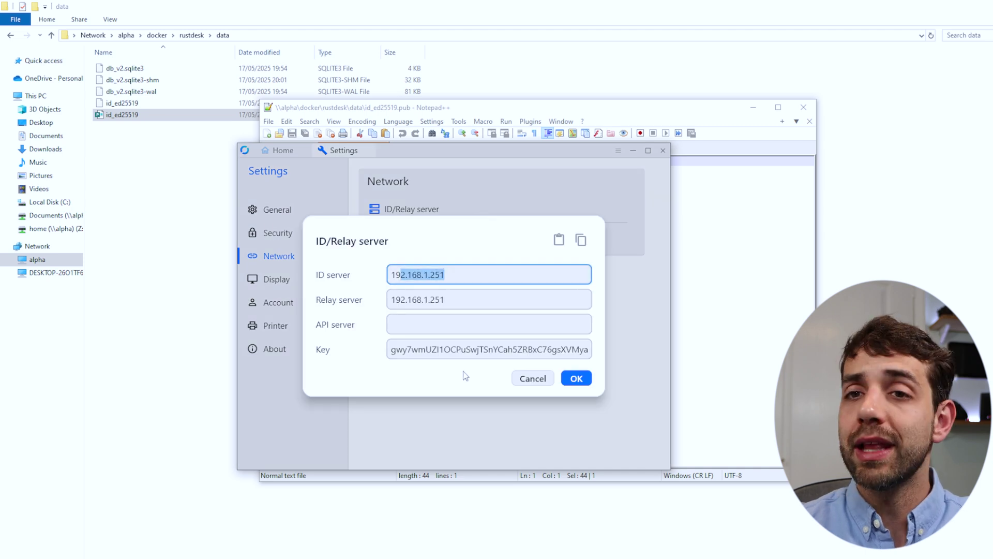
{"action": "left_click_drag", "start_coordinate": [461, 300], "coordinate": [389, 296]}
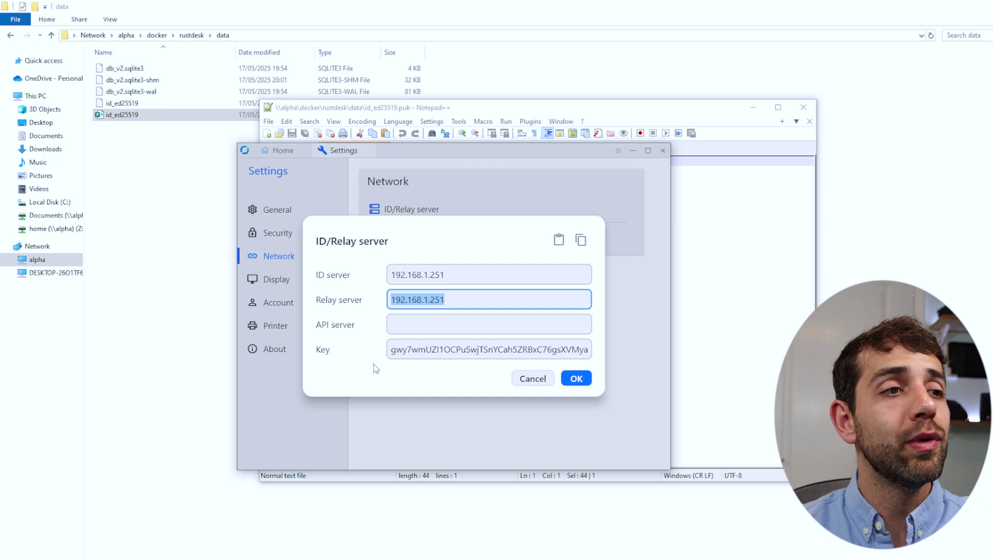
{"action": "left_click_drag", "start_coordinate": [399, 349], "coordinate": [651, 356]}
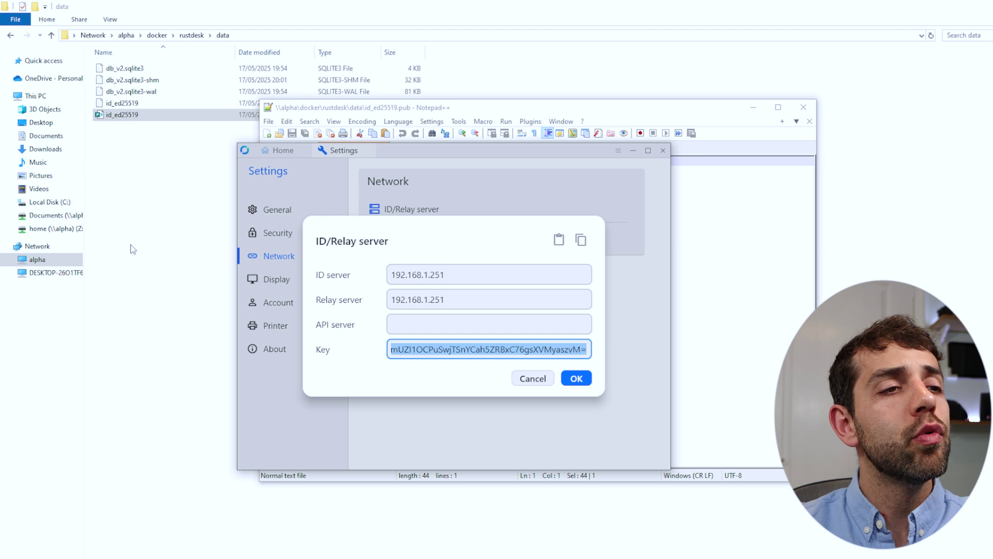
{"action": "double_click", "coordinate": [419, 275]}
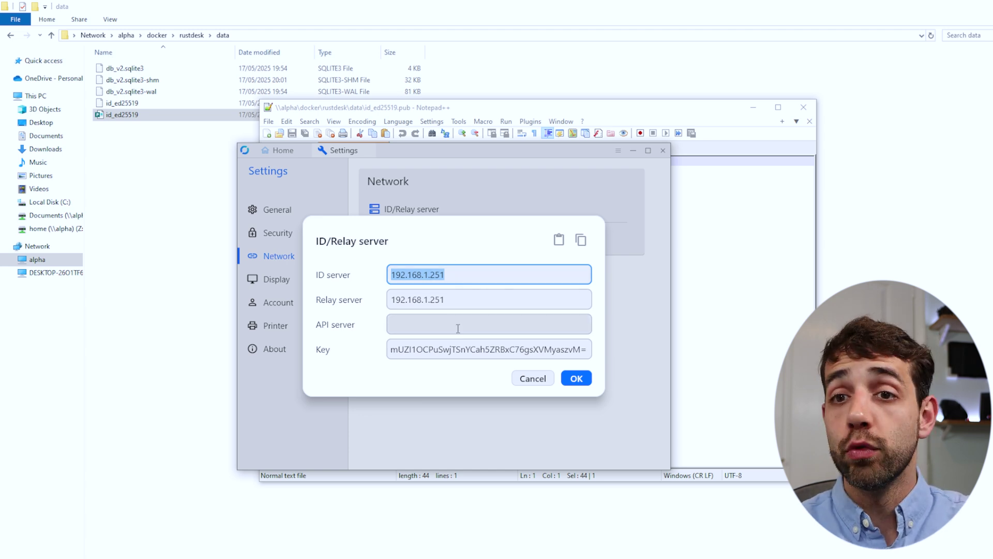
{"action": "left_click", "coordinate": [576, 378]}
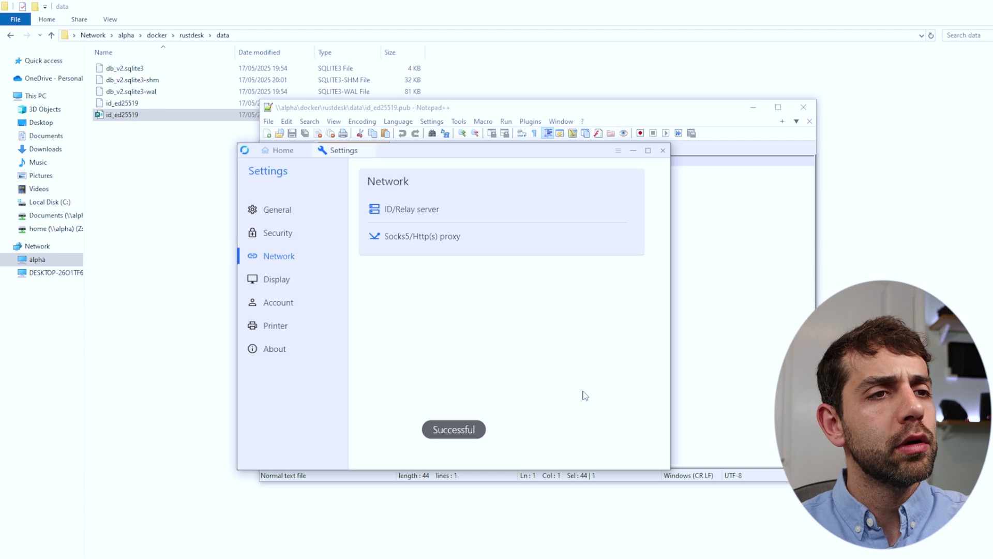
Check the remote desktop ID entry on the RustDesk home page and return to the network settings.
{"action": "left_click", "coordinate": [286, 152]}
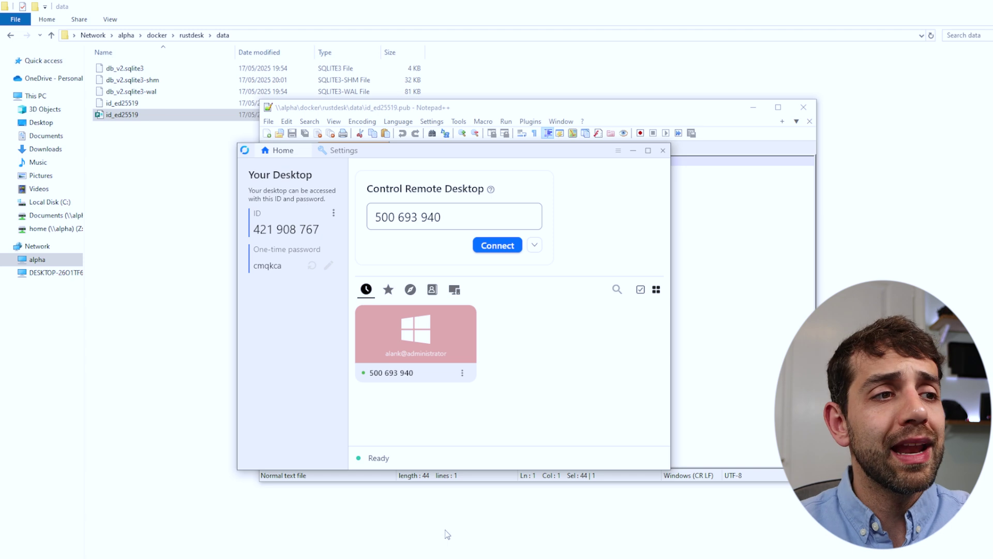
{"action": "left_click", "coordinate": [481, 212]}
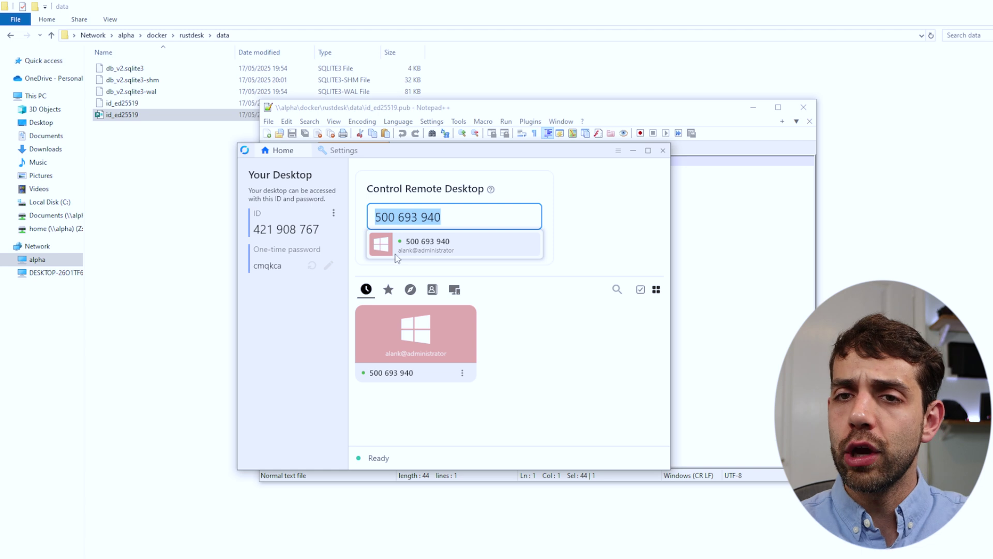
{"action": "left_click", "coordinate": [339, 155]}
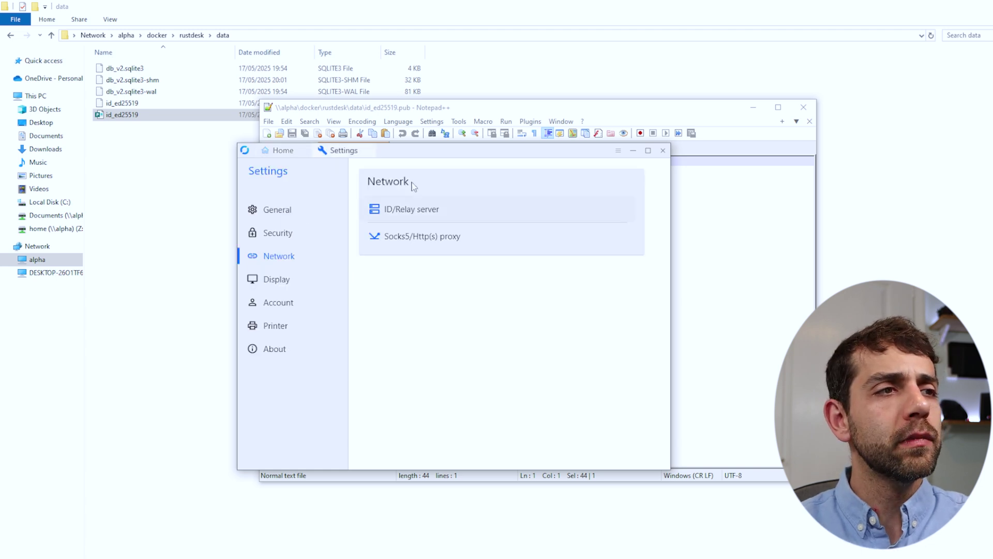
Open the RustDesk security settings and unlock them for editing.
{"action": "left_click", "coordinate": [303, 236]}
{"action": "scroll", "coordinate": [445, 207], "scroll_direction": "up", "scroll_amount": 5}
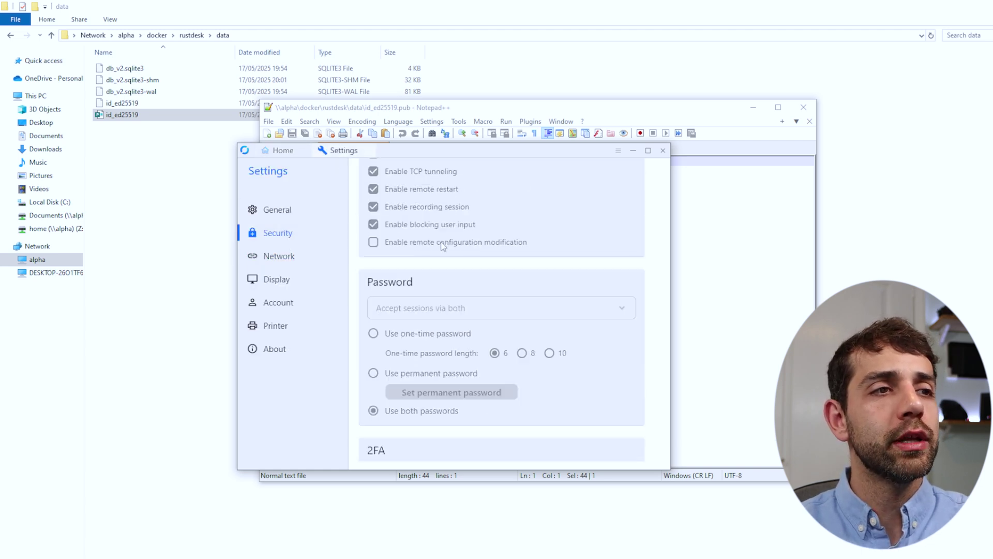
{"action": "left_click", "coordinate": [538, 182]}
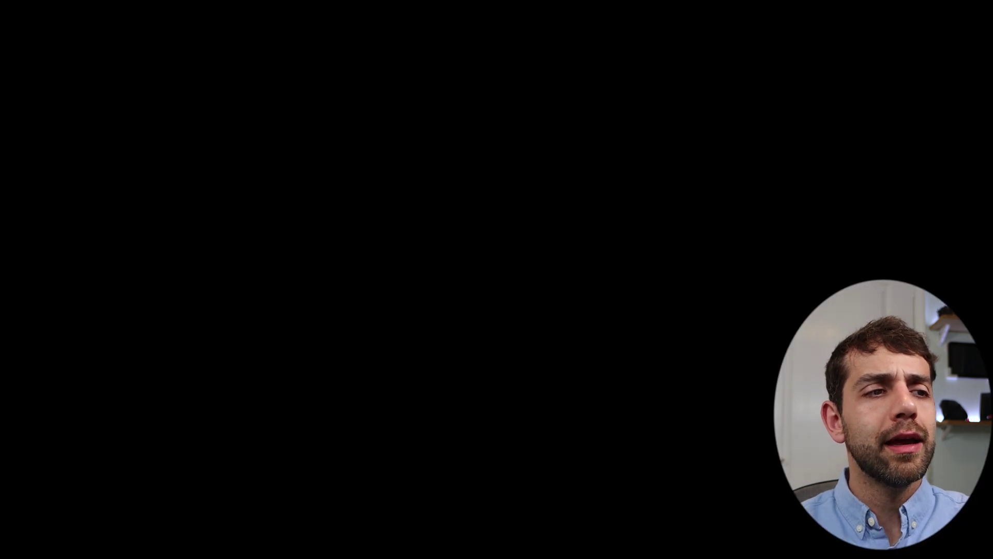
{"action": "left_click", "coordinate": [336, 255]}
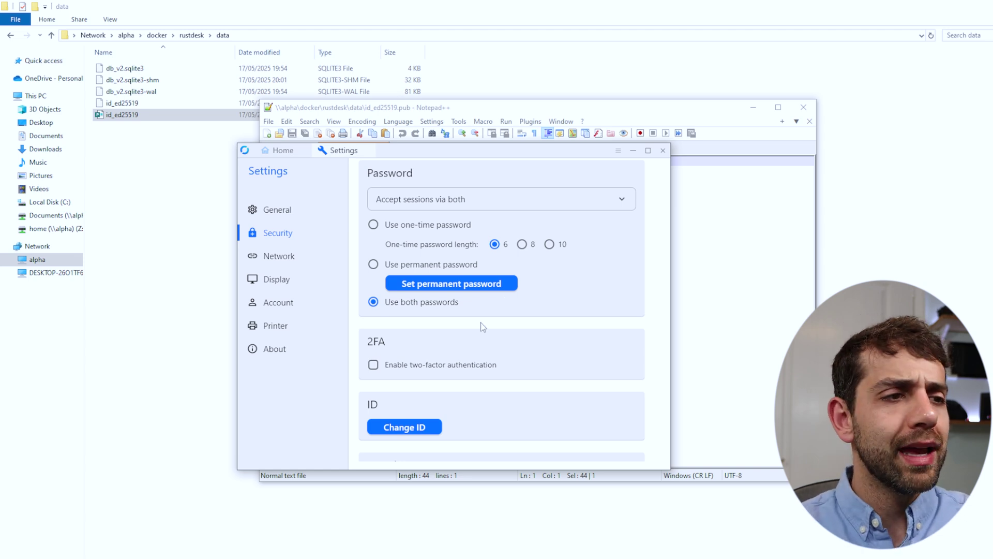
Check the requirements for a new RustDesk ID in the Change ID dialog, and cancel without changing it.
{"action": "scroll", "coordinate": [471, 434], "scroll_direction": "down", "scroll_amount": 3}
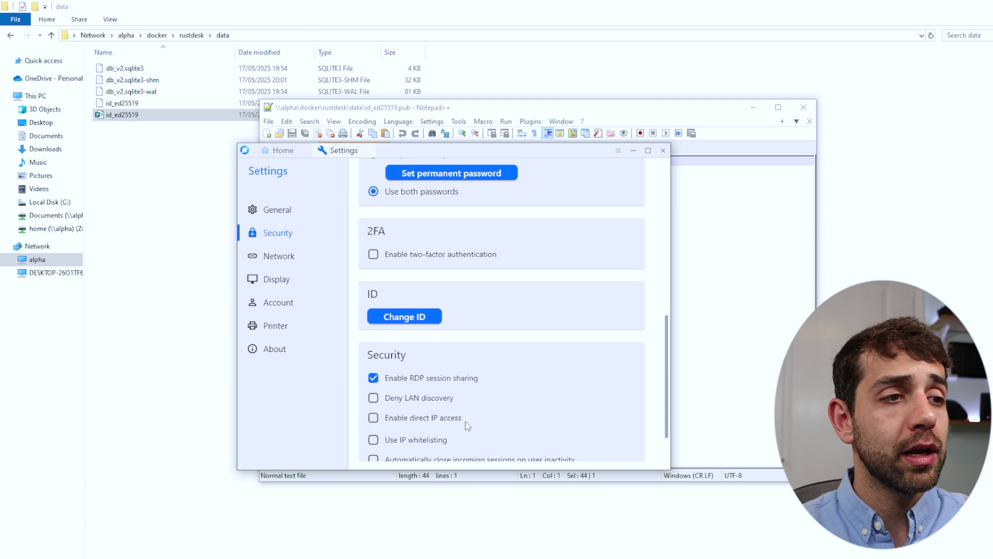
{"action": "left_click", "coordinate": [412, 264]}
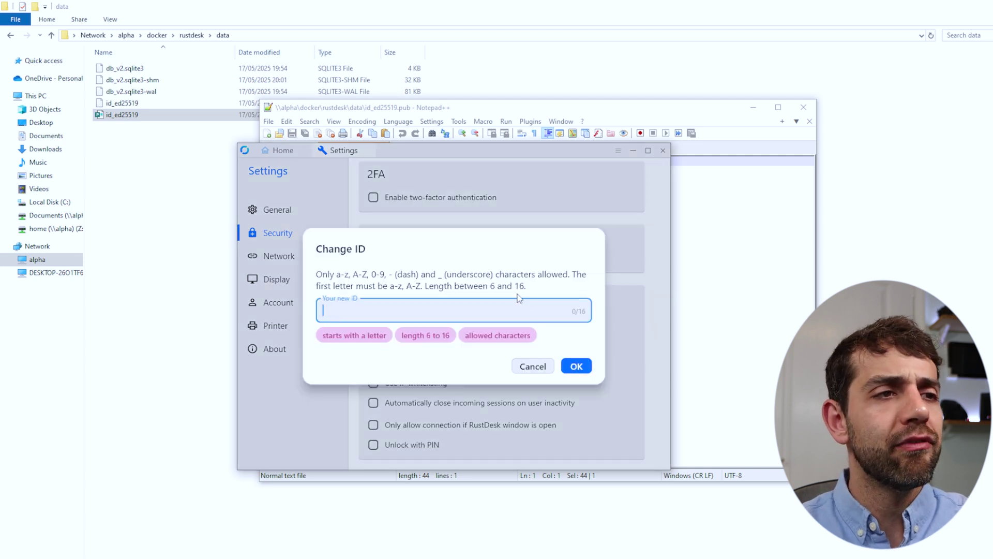
{"action": "left_click", "coordinate": [536, 368]}
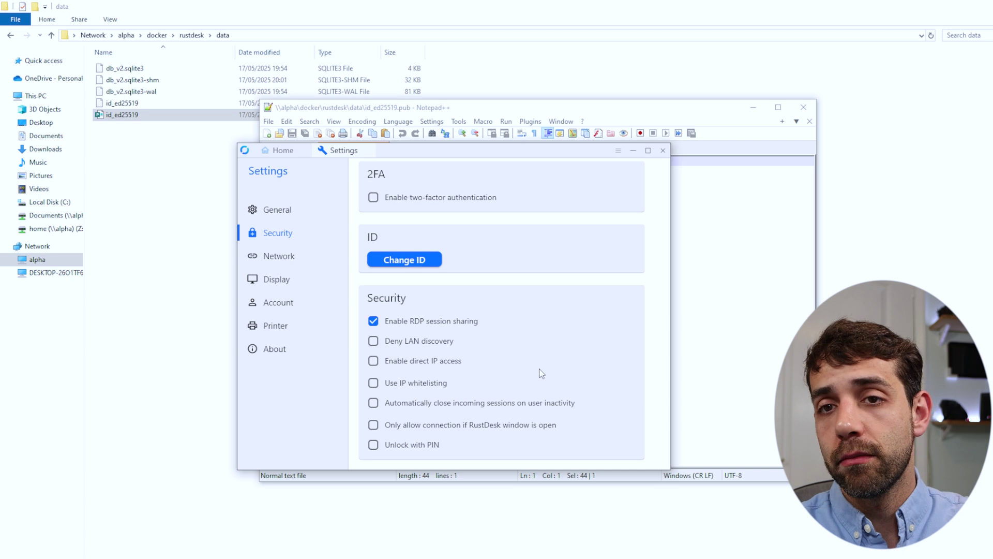